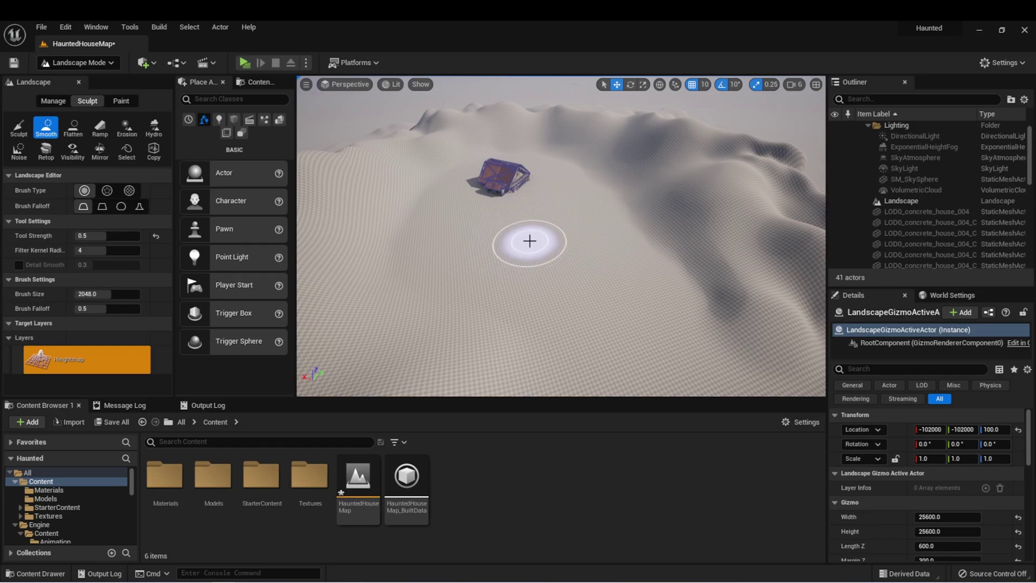
Step: Create a new material named M_Landscape in the Content folder and open it for editing
right_click(545, 477)
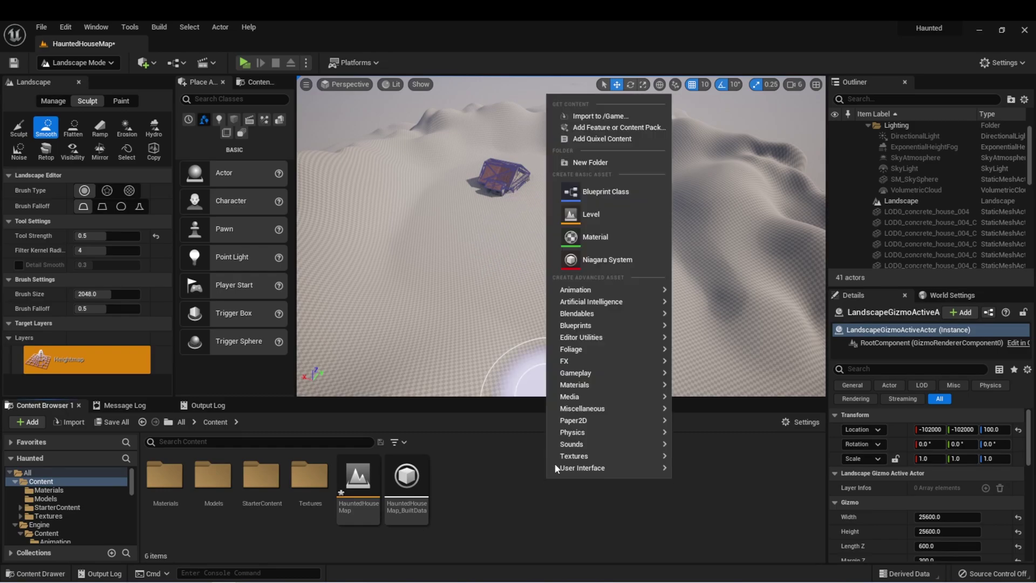
left_click(590, 240)
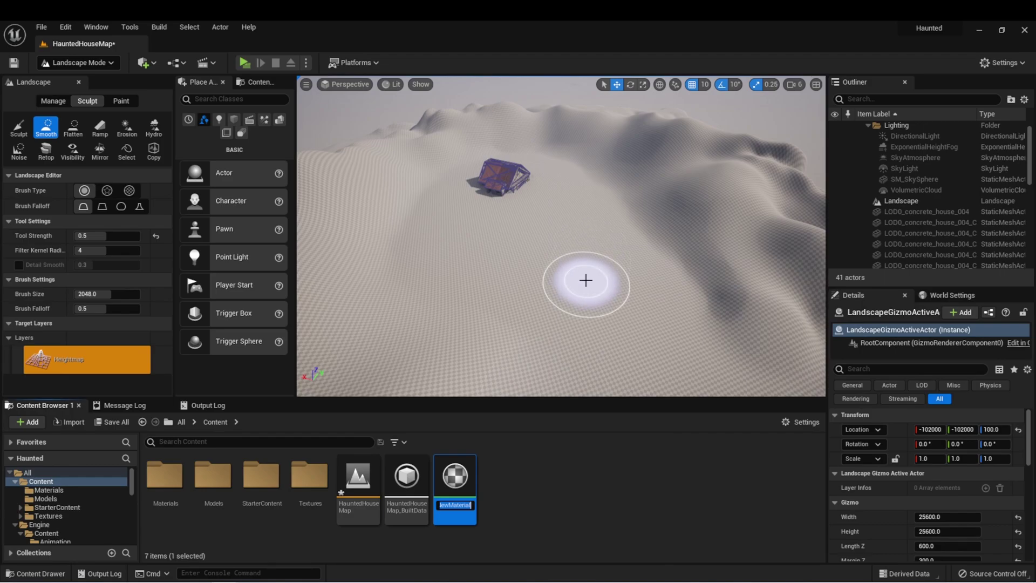
type("M_Landscape")
key("Return")
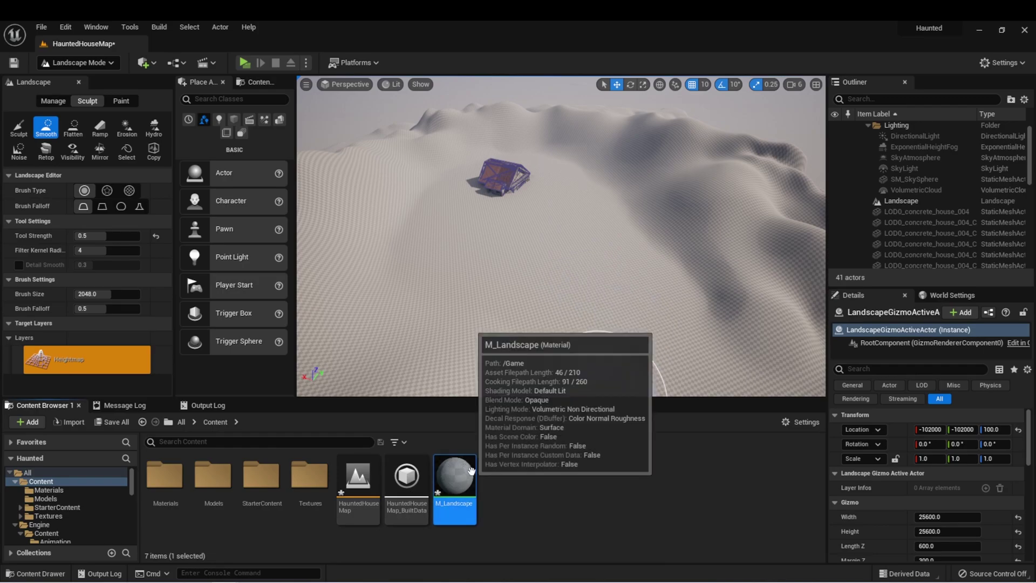
double_click(471, 475)
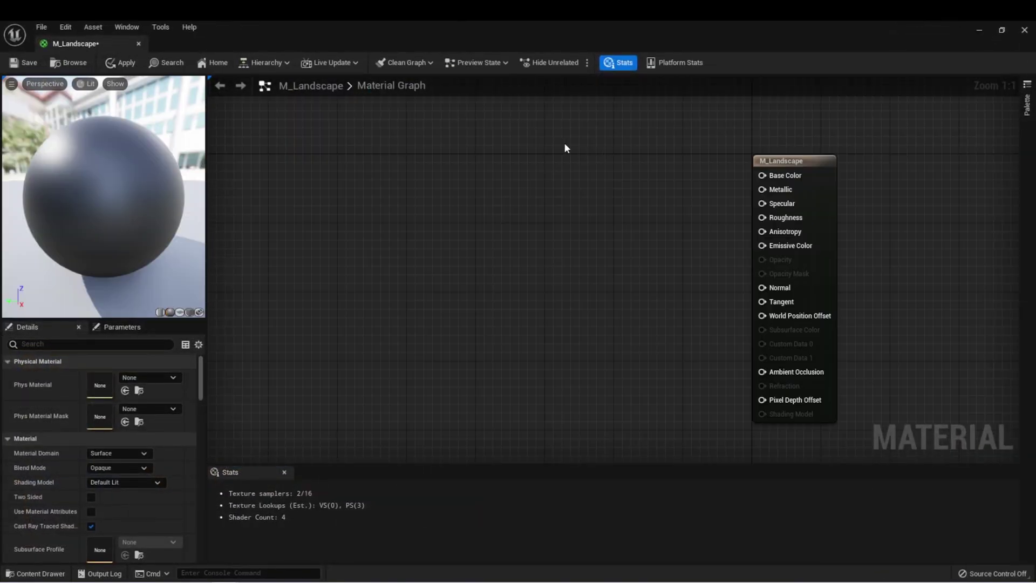
Step: Add a LandscapeLayerBlend node to the material graph and connect its output to Base Color
right_click(540, 182)
type("lands")
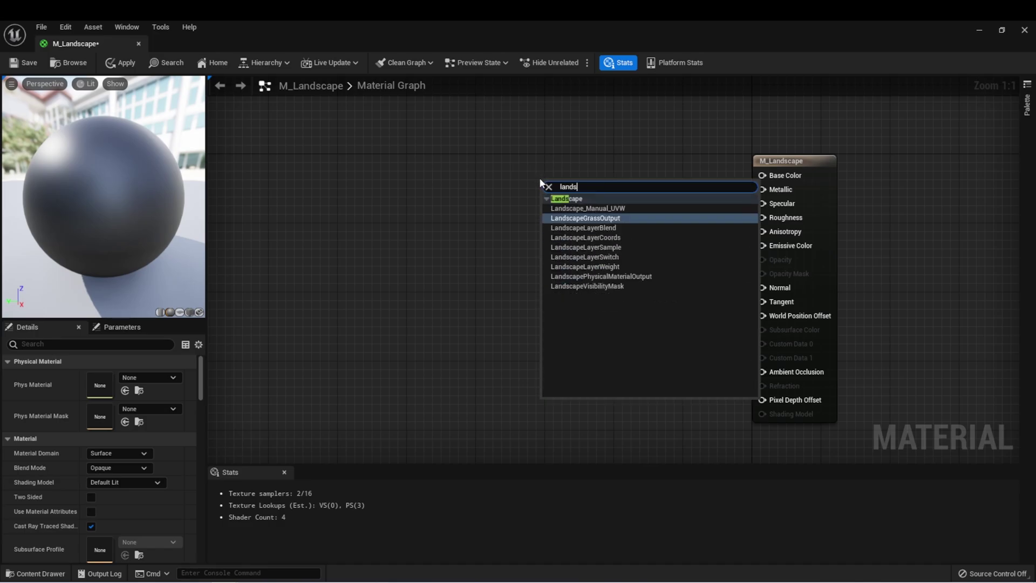
left_click(585, 227)
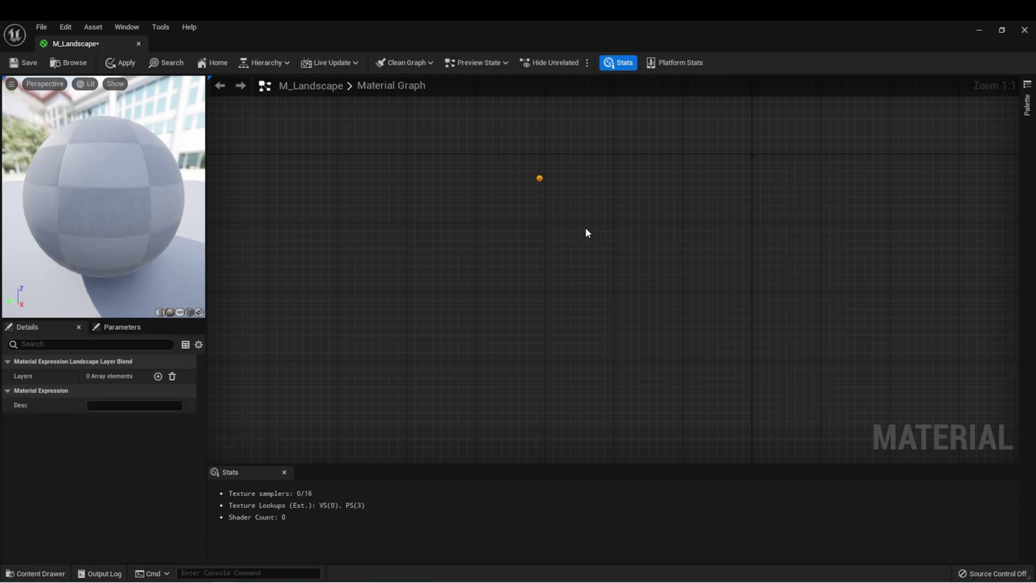
left_click_drag(592, 200, 762, 175)
right_click_drag(547, 281, 620, 289)
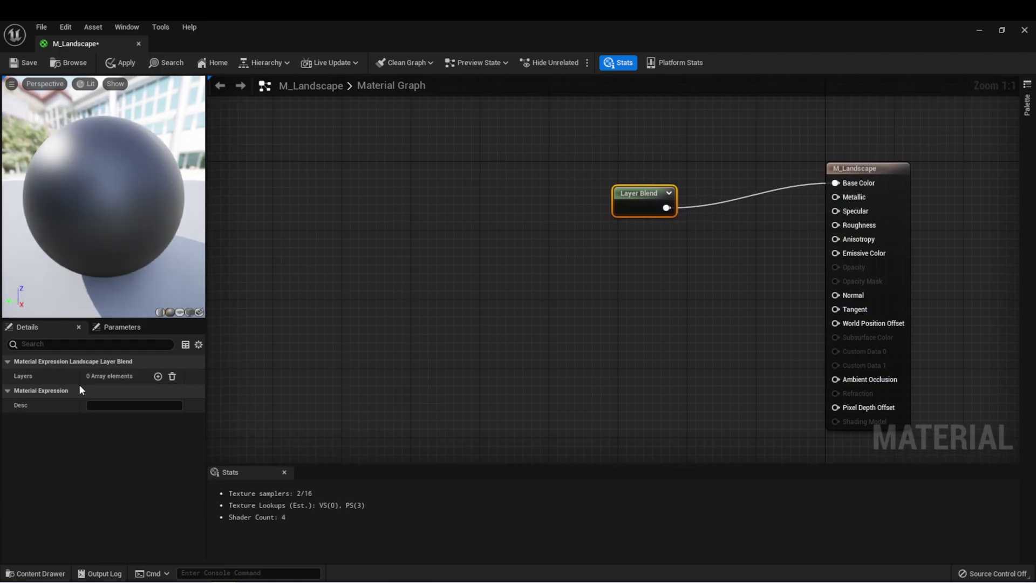
Step: Add a first layer to the Layer Blend node and name it Rock
left_click(158, 376)
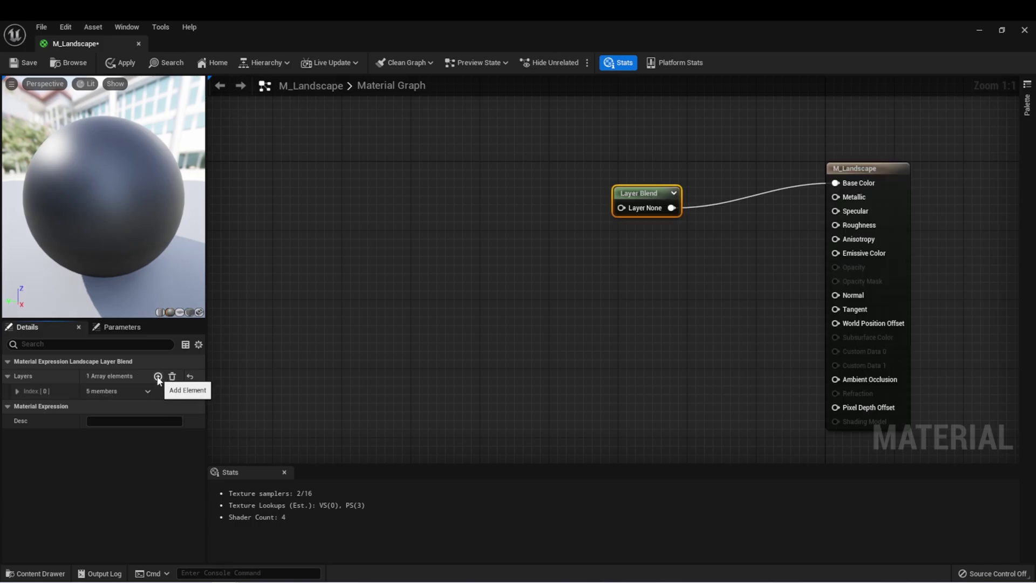
left_click(17, 391)
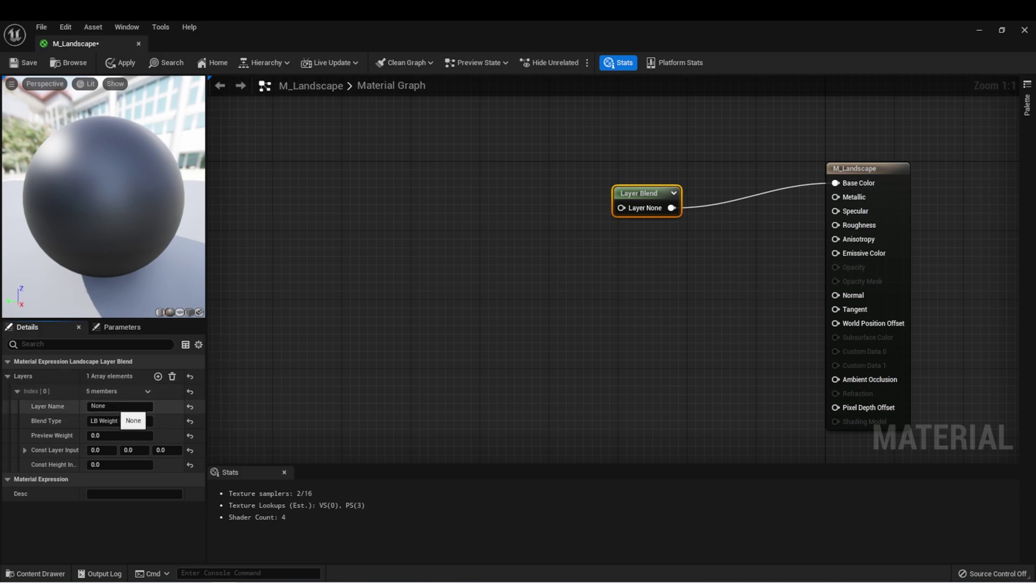
left_click(121, 405)
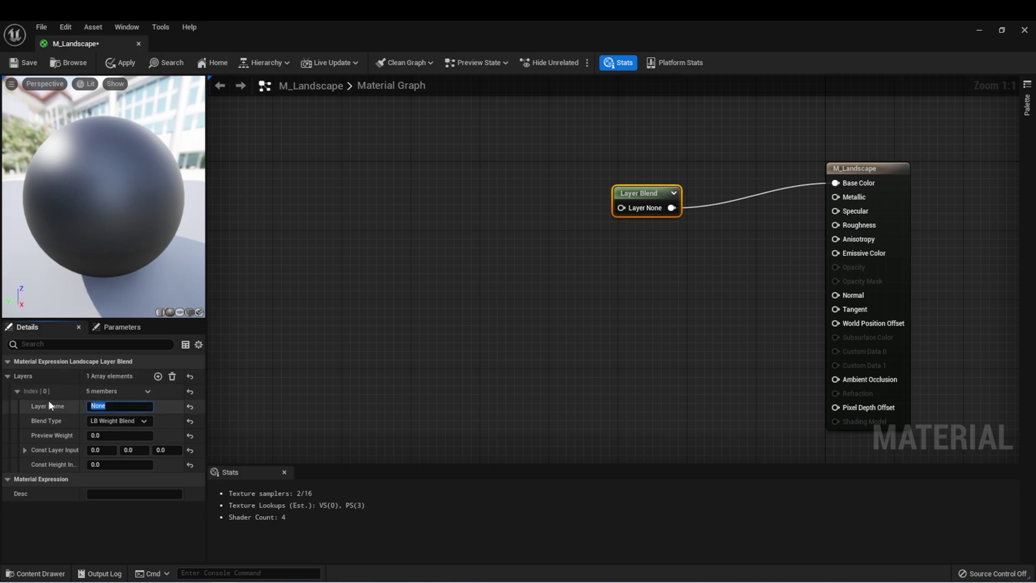
type("Rock")
key("Return")
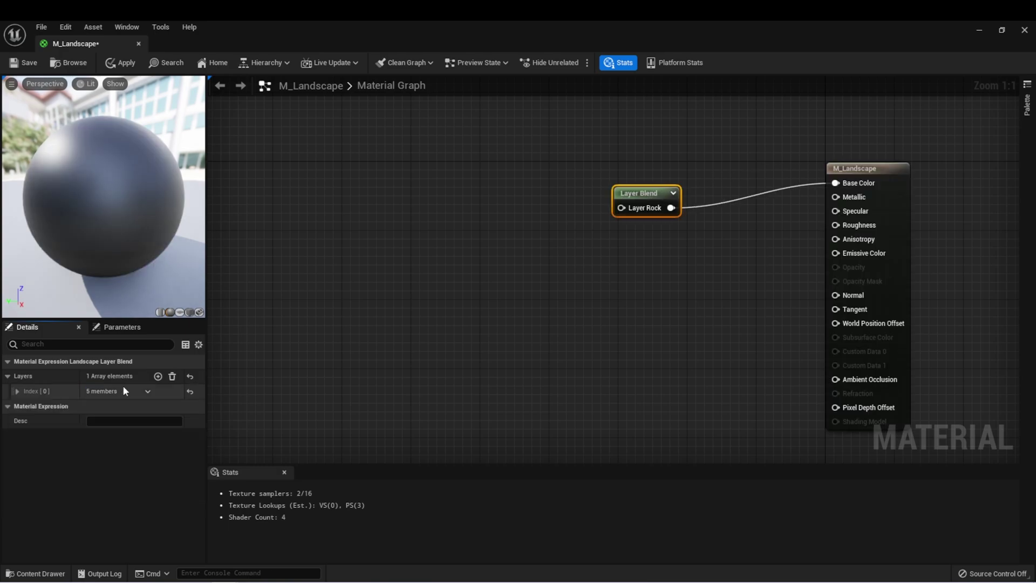
Step: Add a second layer to the Layer Blend node and name it Grass
left_click(157, 376)
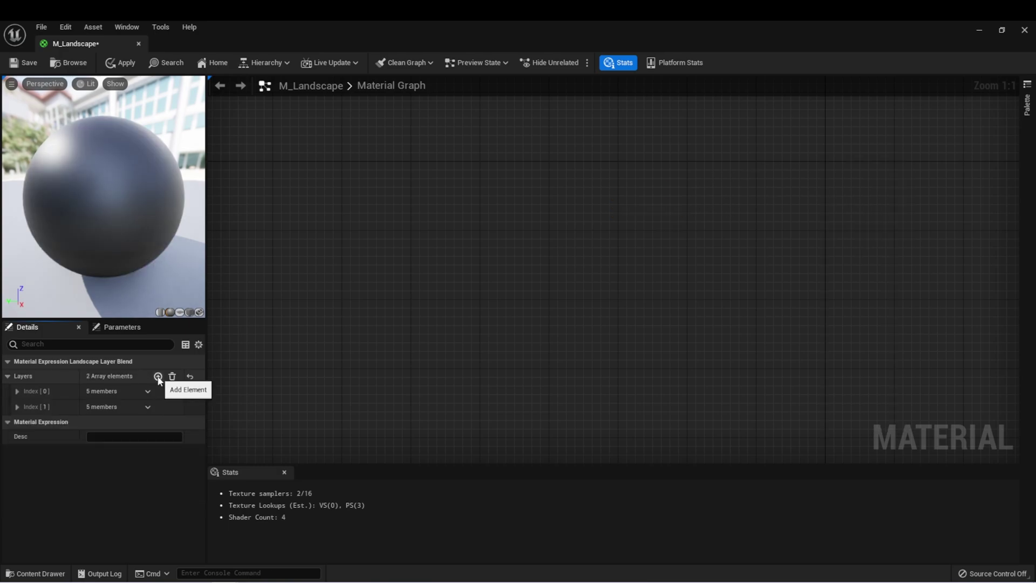
left_click(16, 406)
left_click_drag(126, 423, 1, 417)
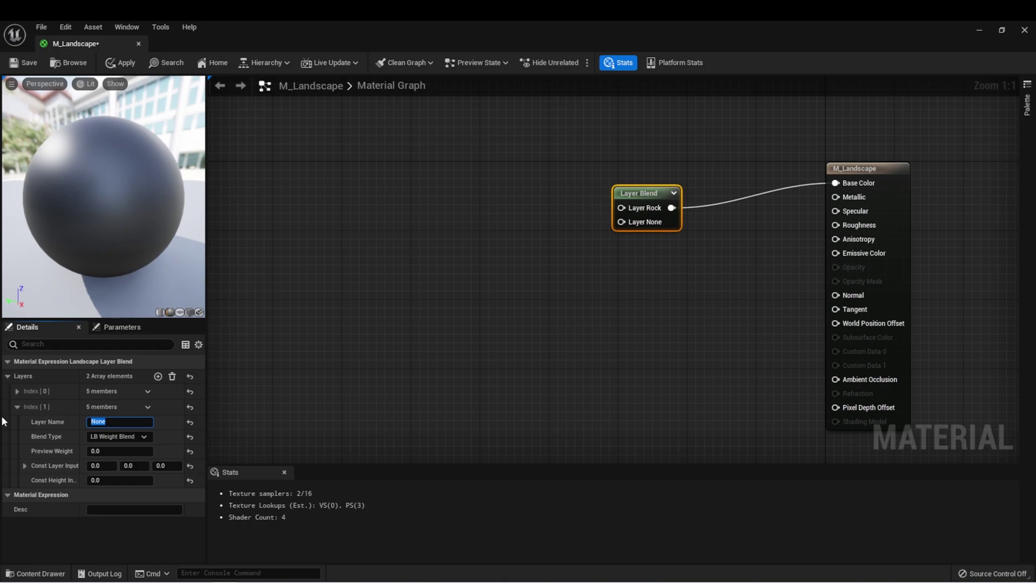
type("Grass")
key("Return")
Step: Add a third layer named Gravel to the Layer Blend node and line the node up with the Base Color input
left_click(158, 376)
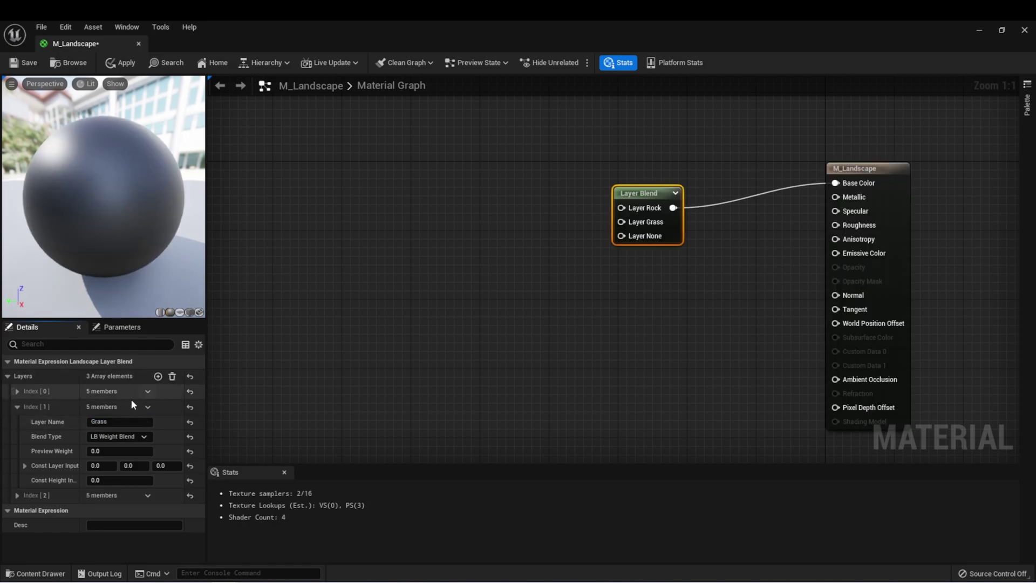
left_click(17, 496)
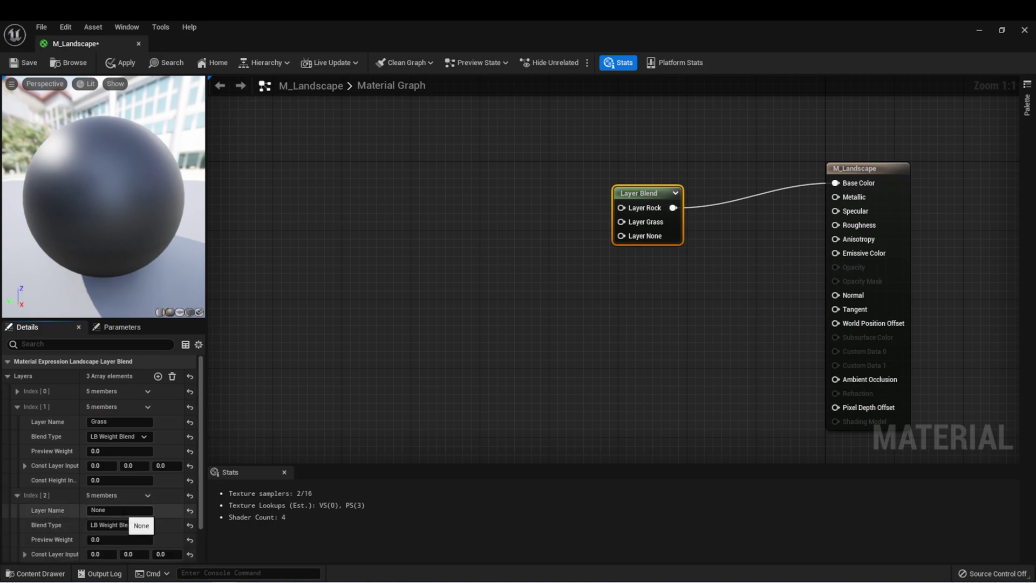
left_click(120, 511)
type("Gravel")
key("Return")
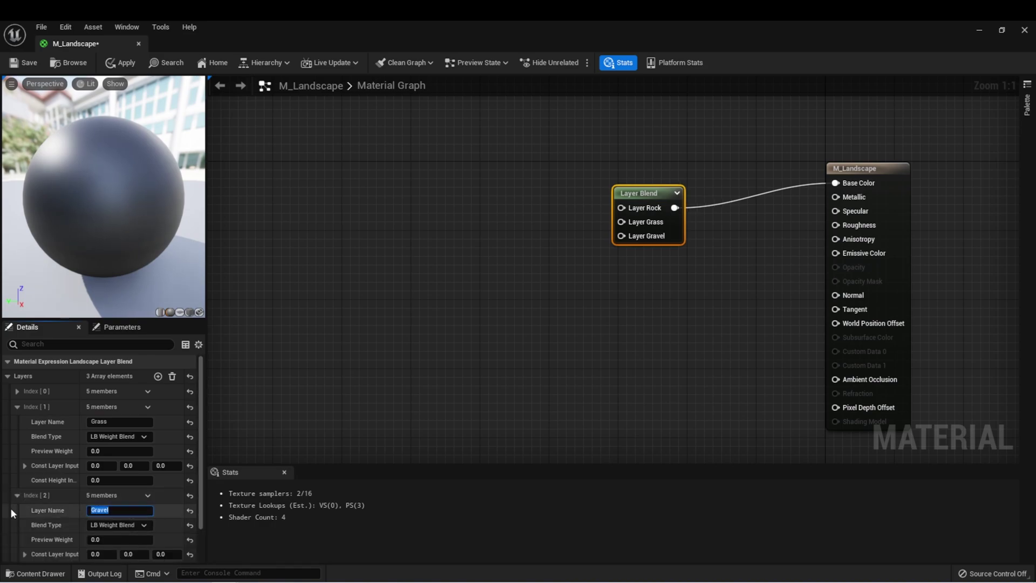
left_click(564, 265)
left_click_drag(642, 193, 630, 168)
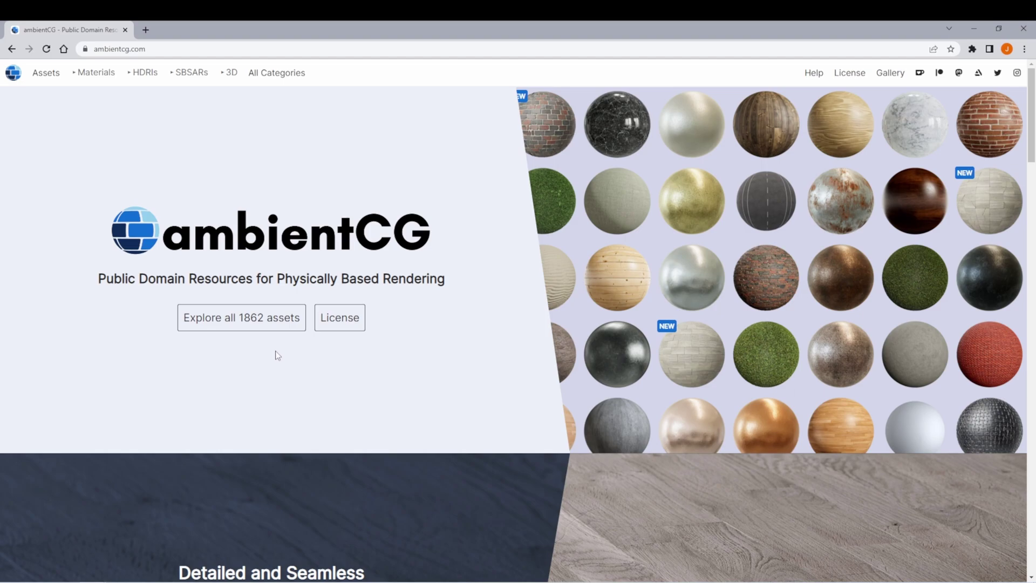
Step: On the ambientCG website, read the license information and search the assets for a rock material
left_click(339, 318)
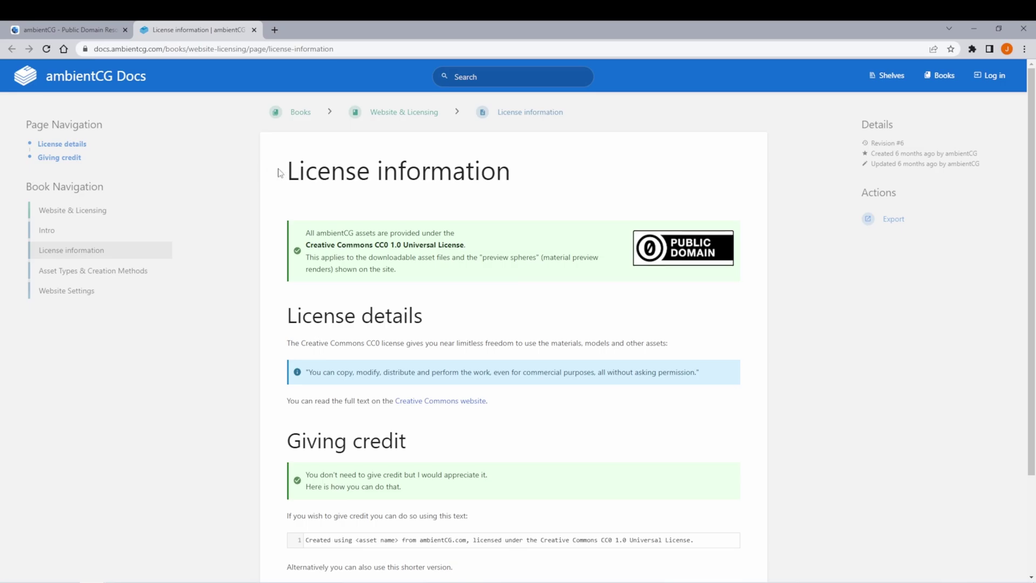
left_click(254, 30)
left_click(278, 121)
type("r")
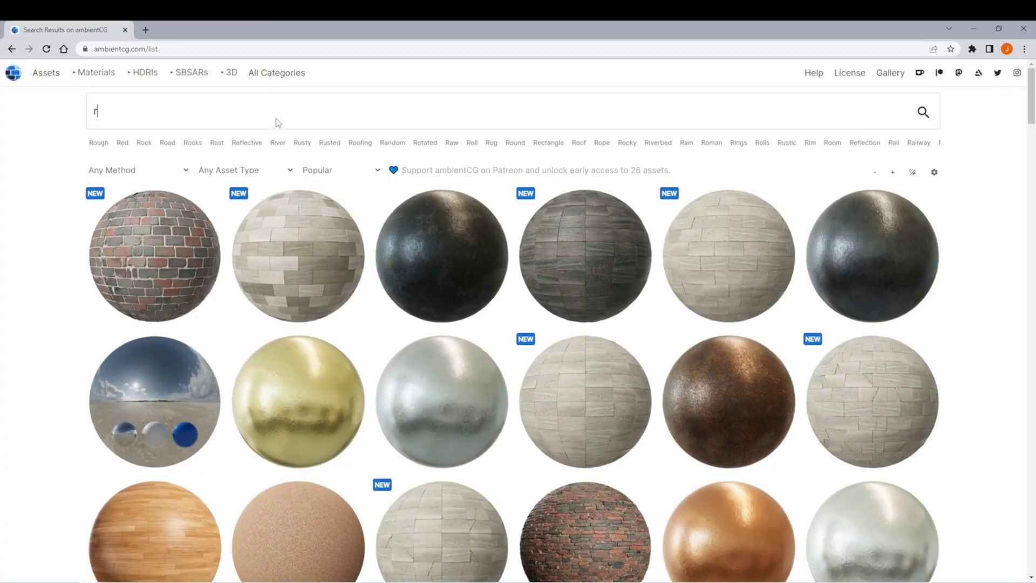
type("ock")
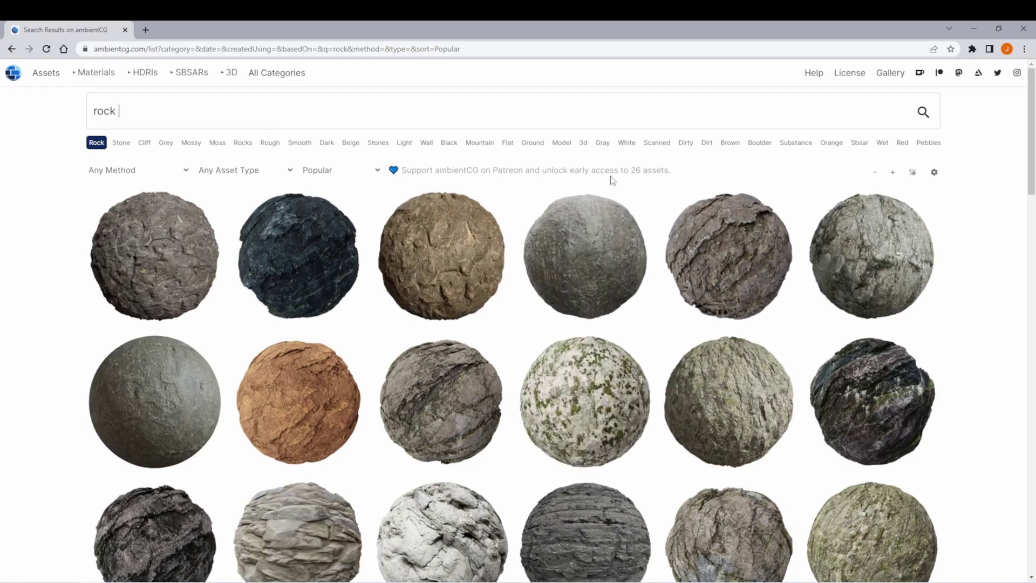
left_click(478, 228)
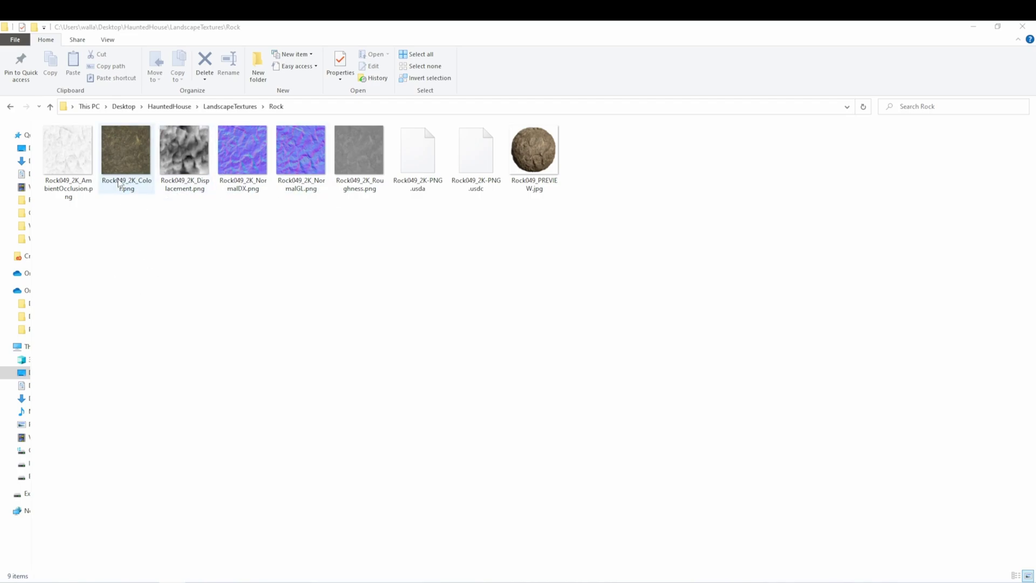
Step: Select Rock049_2K_Color.png in the LandscapeTextures Rock folder and switch back to Unreal Editor
left_click(138, 173)
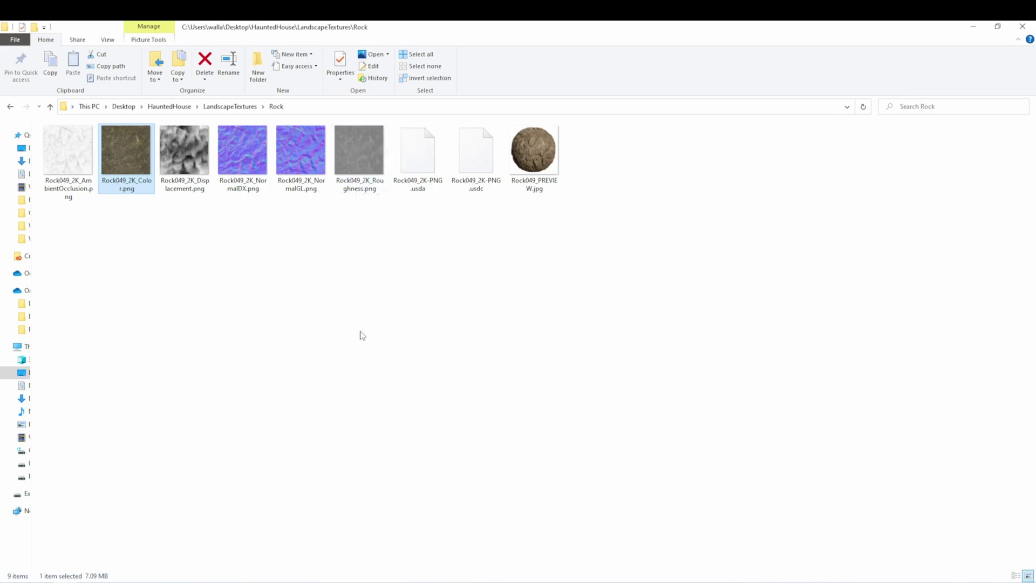
left_click(231, 582)
left_click(168, 554)
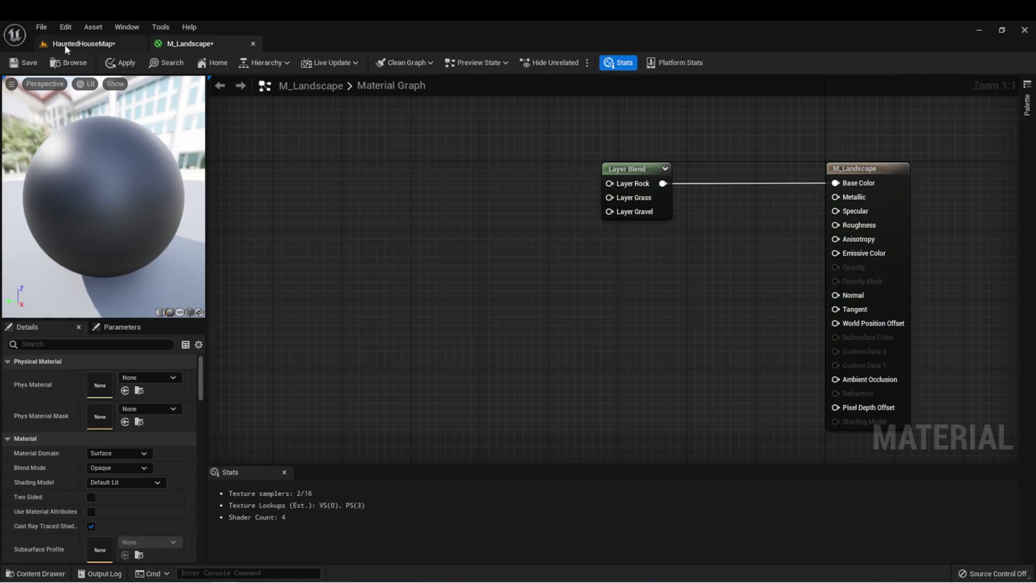
Step: Import the Rock049_2K Color, NormalDX and Roughness images into the project's Textures/Rock folder
left_click(65, 45)
double_click(261, 483)
right_click(257, 478)
left_click(333, 117)
left_click(335, 81)
double_click(242, 135)
double_click(237, 167)
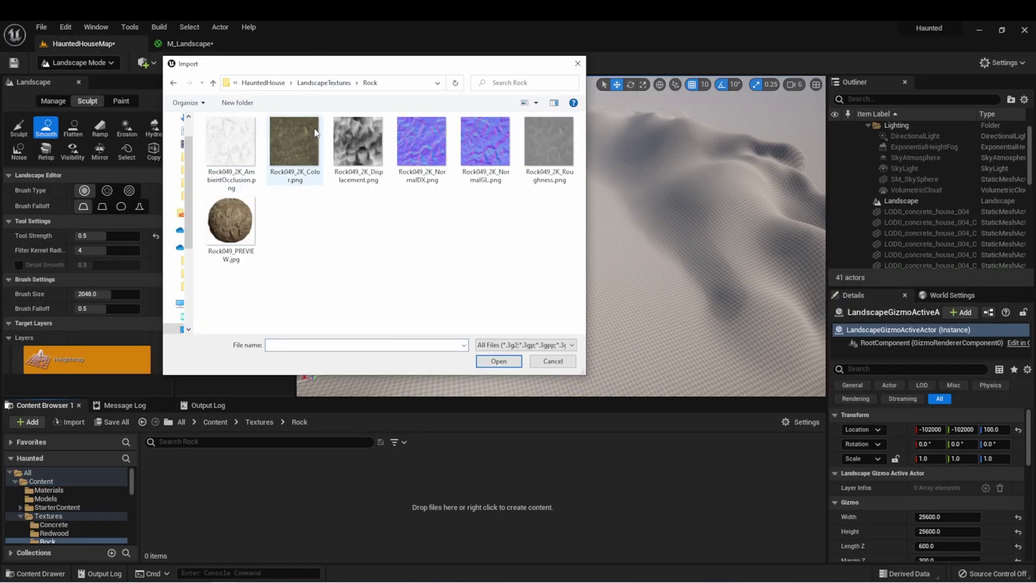
left_click(296, 148)
left_click(430, 152, "ctrl")
left_click(548, 151, "ctrl")
left_click(500, 361)
Step: Create a Grass folder inside Textures and import the grass Color, NormalDX and Roughness images into it
left_click(260, 422)
left_click(372, 176)
type("Grass")
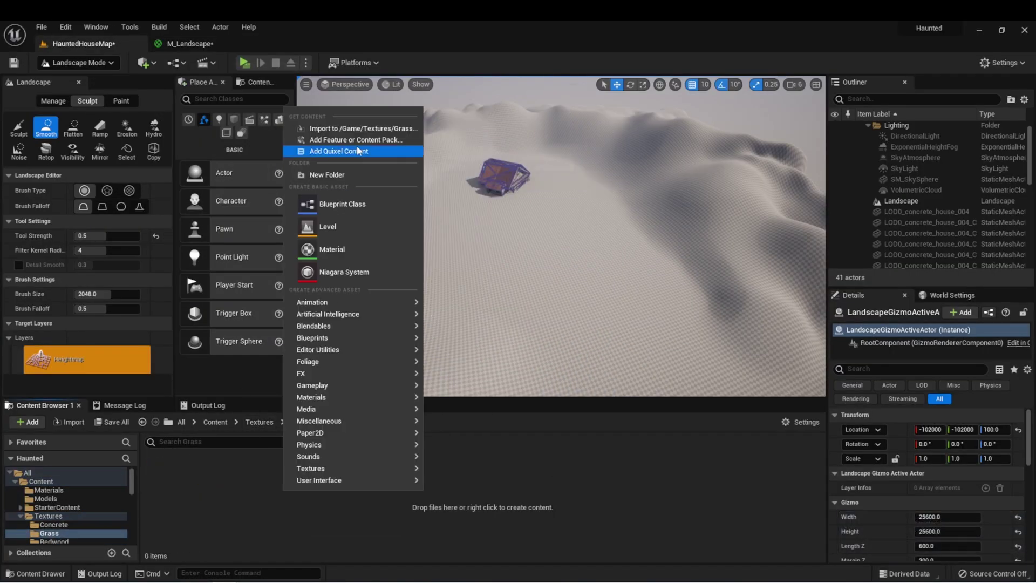
left_click(353, 128)
left_click(296, 149)
left_click(424, 148, "ctrl")
left_click(547, 150, "ctrl")
left_click(499, 361)
Step: Import the gravel Color, NormalDX and Roughness images into the Textures/Gravel folder
left_click(259, 421)
double_click(260, 474)
right_click(318, 483)
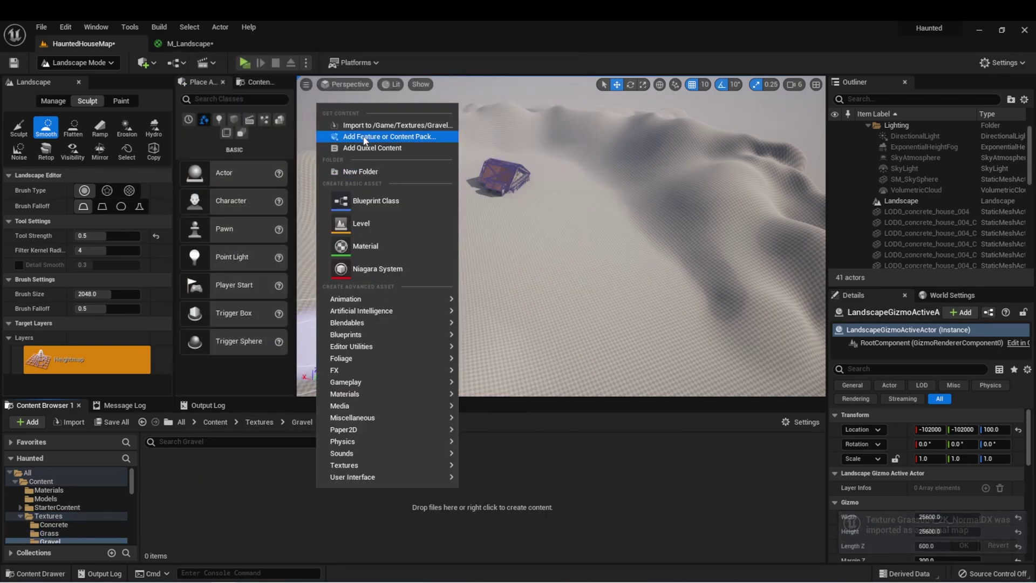
left_click(356, 129)
left_click(296, 144)
left_click(426, 144, "ctrl")
left_click(549, 144, "ctrl")
left_click(492, 358)
Step: Check the imported texture maps in the Rock and Grass folders under Textures
left_click(259, 421)
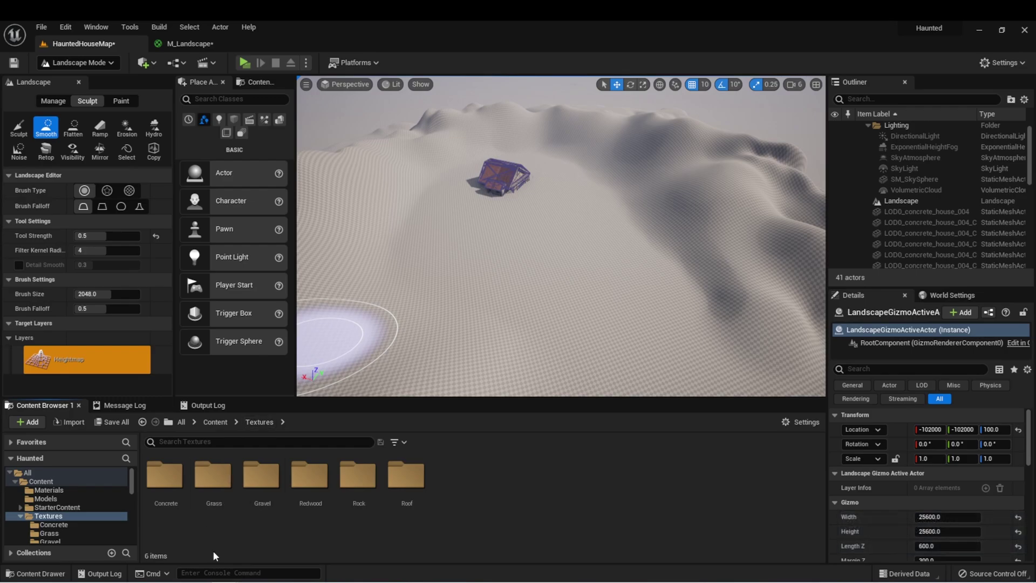
double_click(346, 490)
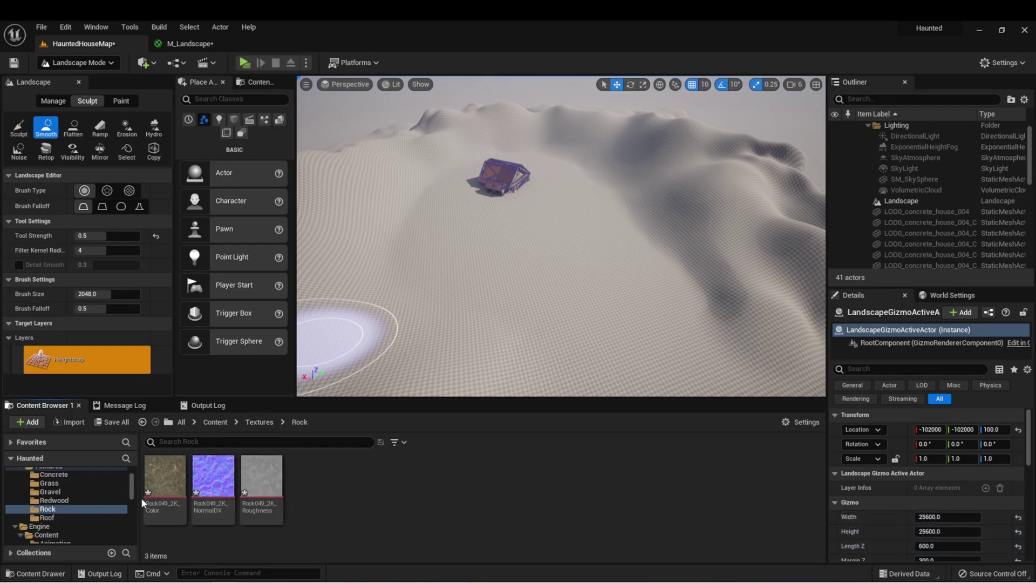
left_click(258, 422)
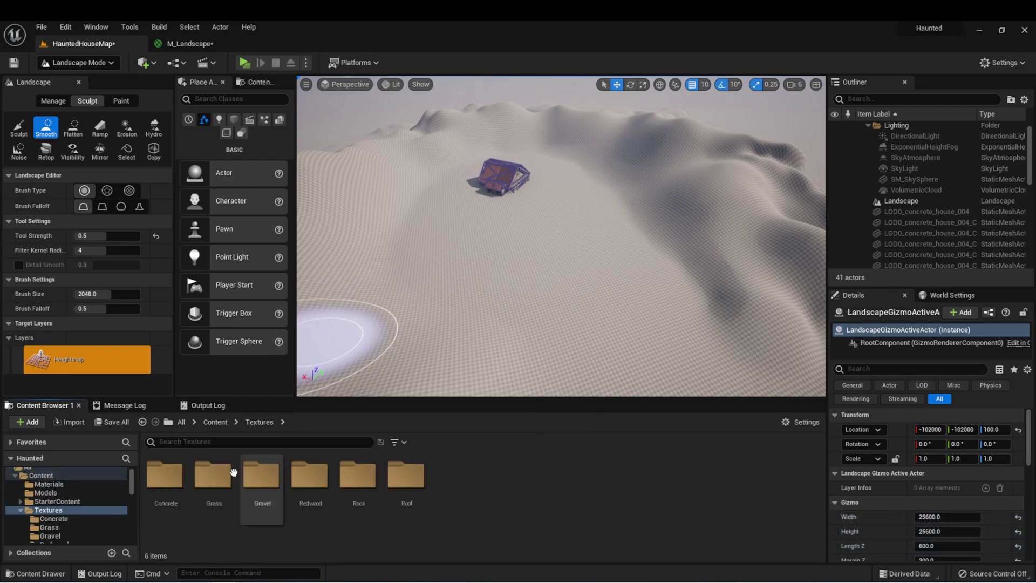
double_click(212, 476)
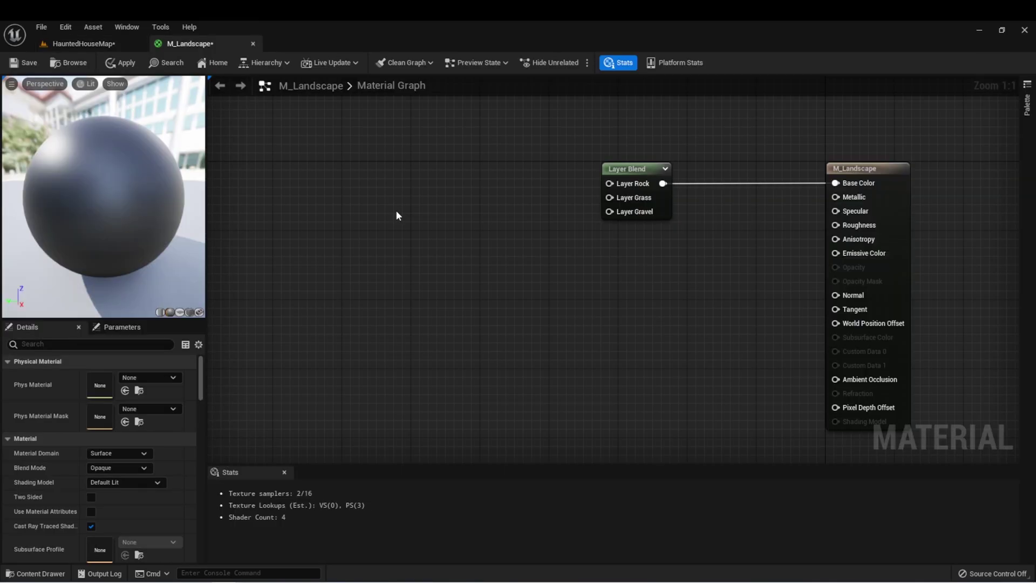
Step: Add a TextureSample node to the M_Landscape material graph ahead of the Layer Blend node
right_click_drag(396, 209, 603, 291)
right_click(489, 180)
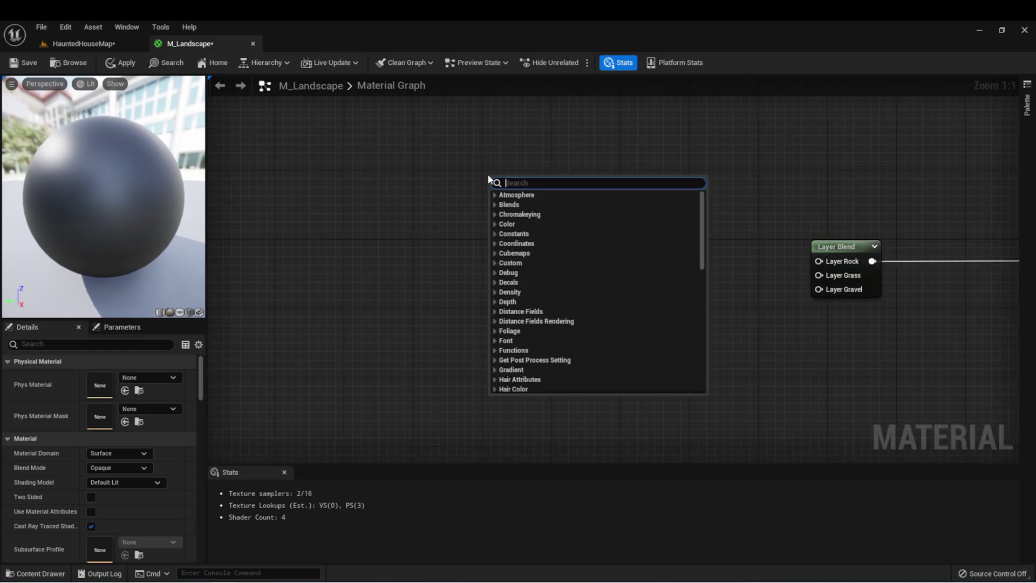
type("texture")
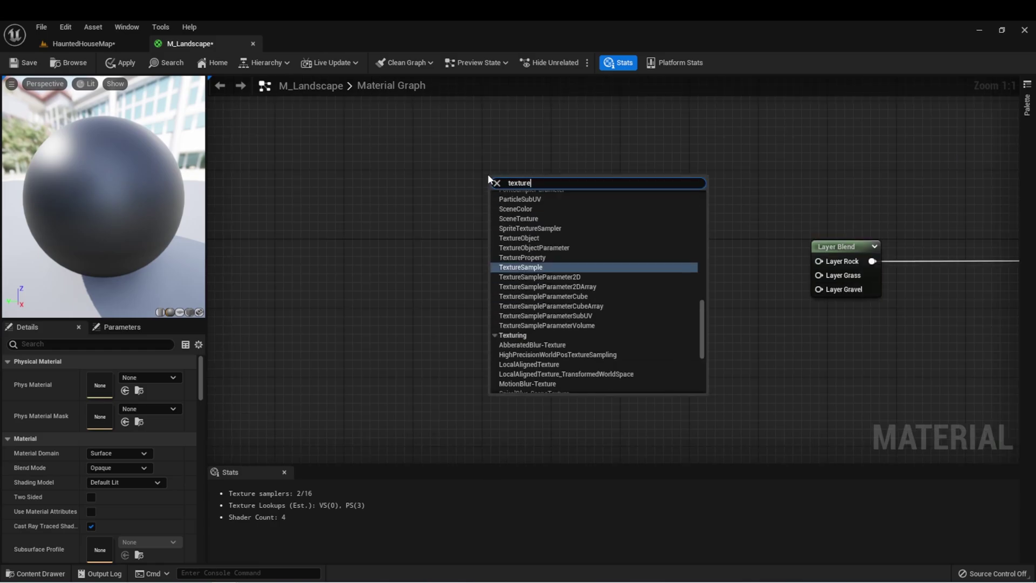
left_click(533, 266)
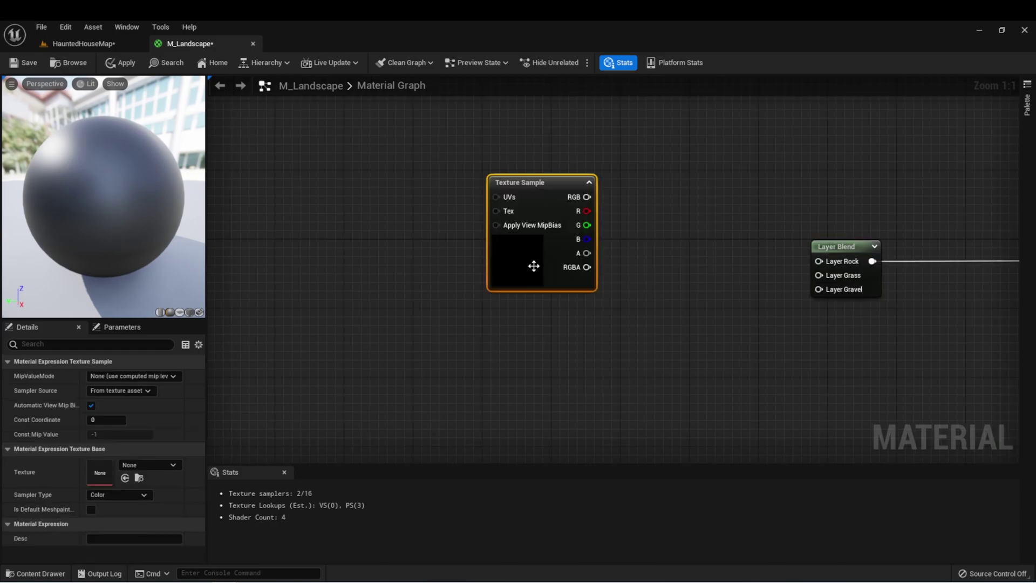
Step: Assign the Rock049_2K_Color texture to the Texture Sample node and connect its RGB output to Layer Rock
left_click(156, 464)
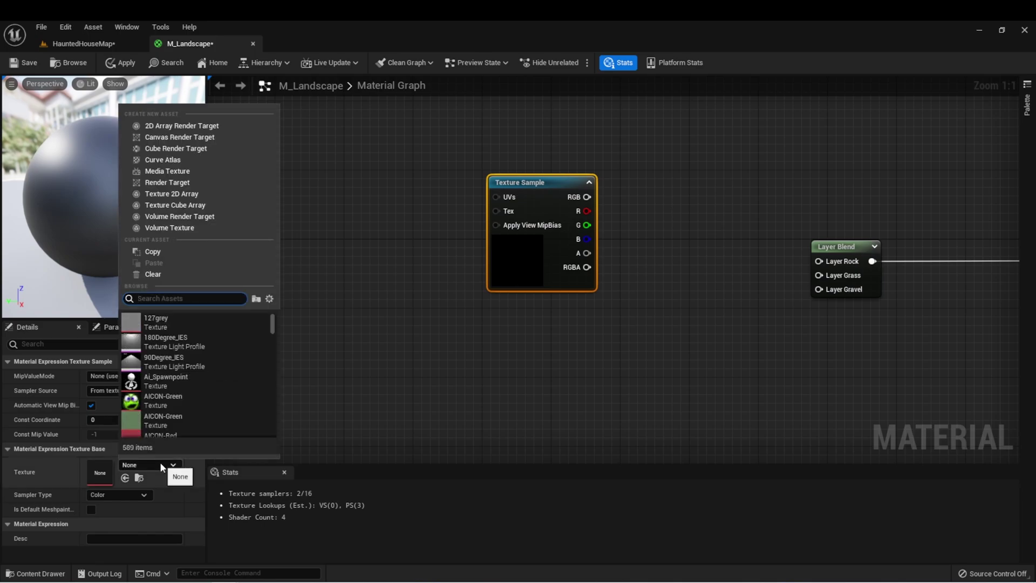
type("rock")
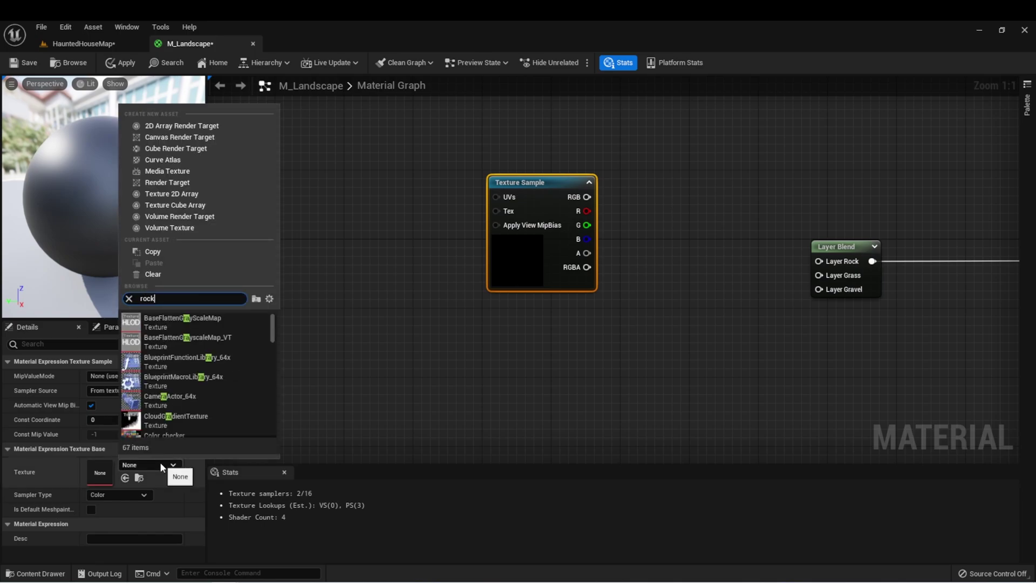
left_click(176, 319)
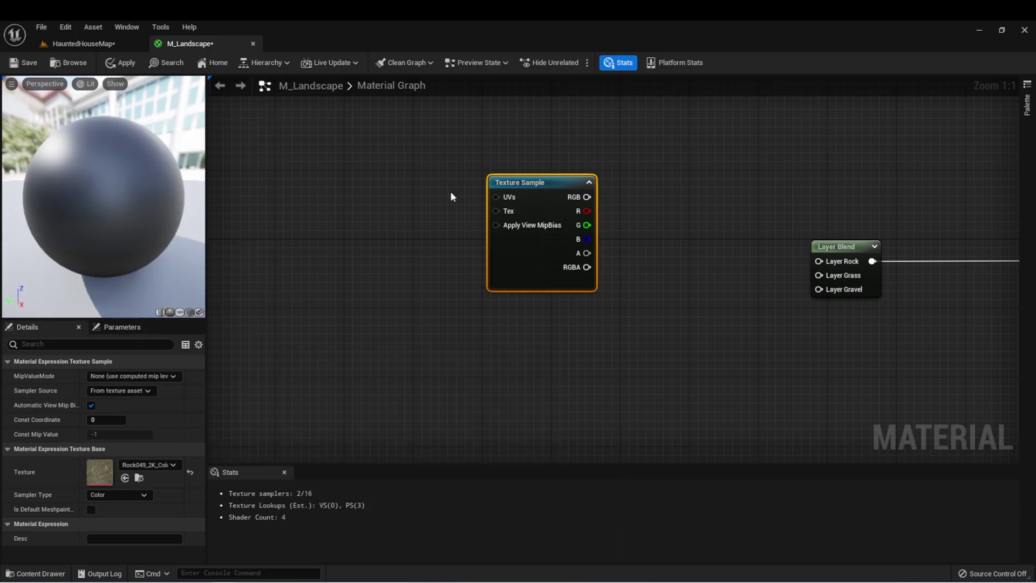
left_click_drag(587, 197, 819, 261)
Step: Make two copies of the rock Texture Sample node and stack them below the original
right_click_drag(732, 367, 712, 307)
key("ctrl+c")
key("ctrl+v")
key("ctrl+v")
left_click_drag(514, 254, 513, 246)
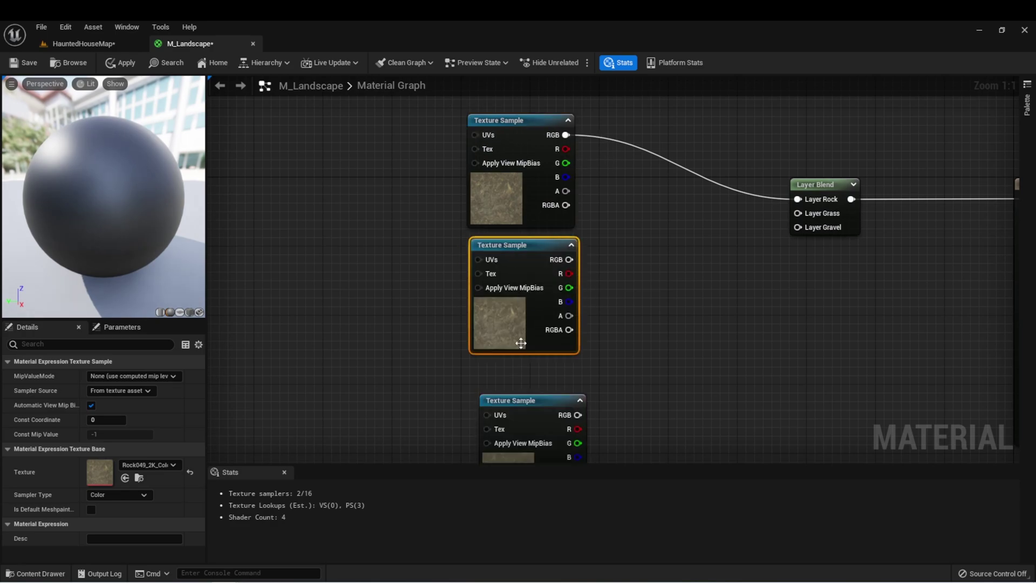
left_click_drag(542, 407, 534, 372)
Step: Set the middle Texture Sample to Grass004_2K_Color and connect its RGB output to Layer Grass
left_click(520, 267)
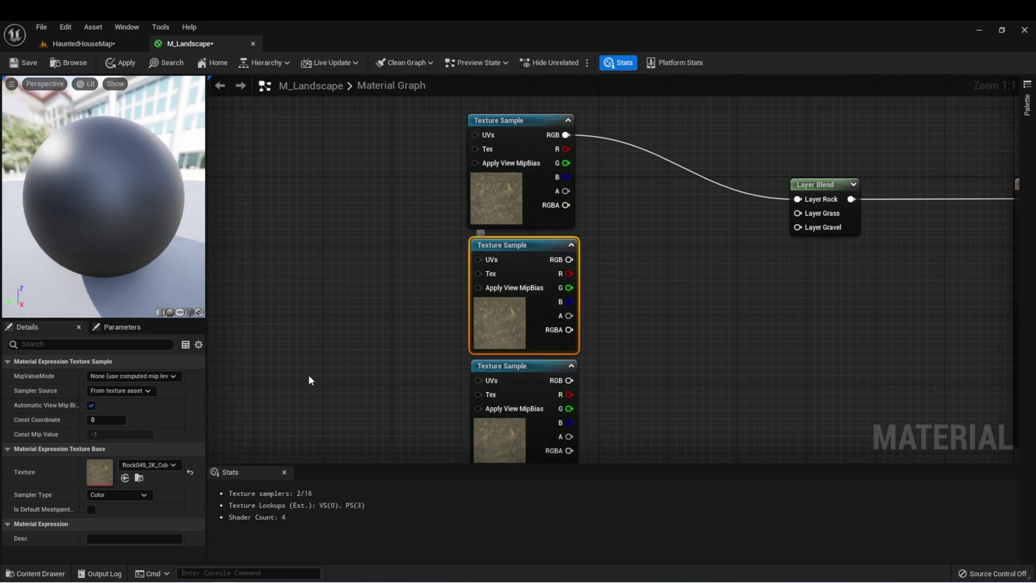
left_click(149, 465)
type("gr")
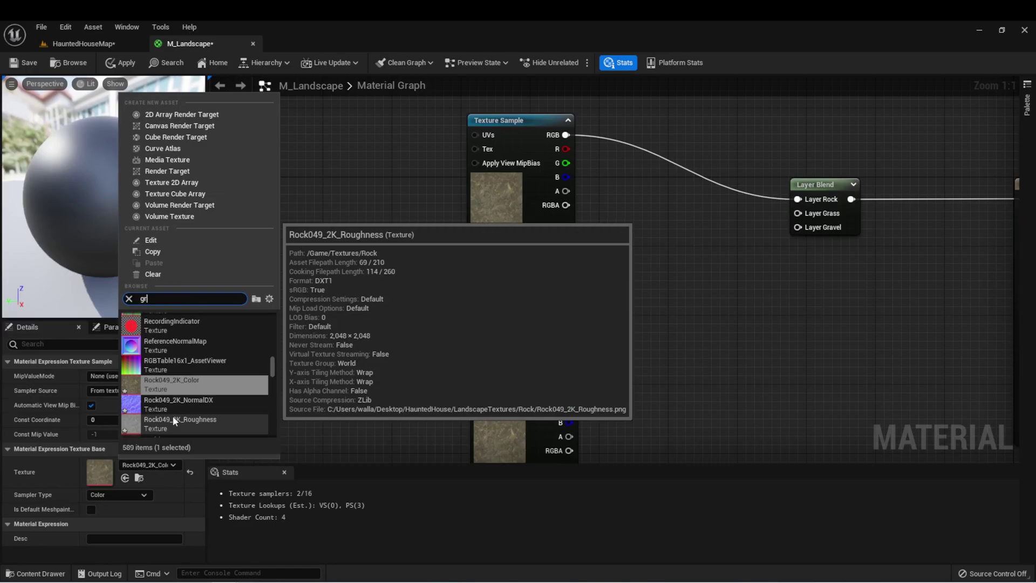
type("ass")
left_click(172, 321)
left_click_drag(569, 259, 797, 213)
Step: Set the lowest Texture Sample to Gravel035_2K_Color and connect its RGB output to Layer Gravel
right_click_drag(701, 270, 733, 159)
left_click(548, 262)
left_click(545, 131)
left_click(153, 463)
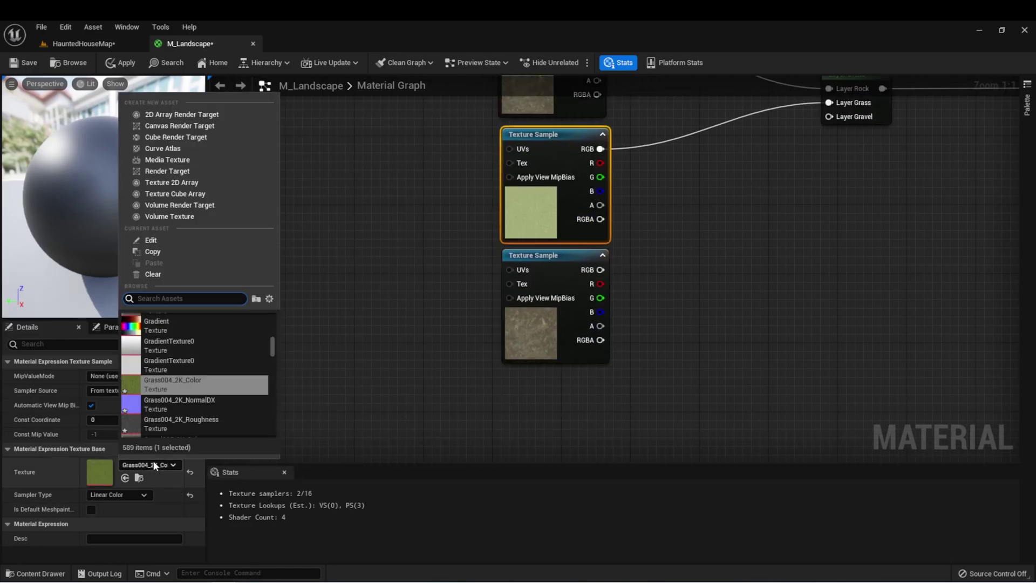
scroll(225, 378, "down", 2)
left_click(534, 320)
left_click(151, 464)
type("gr")
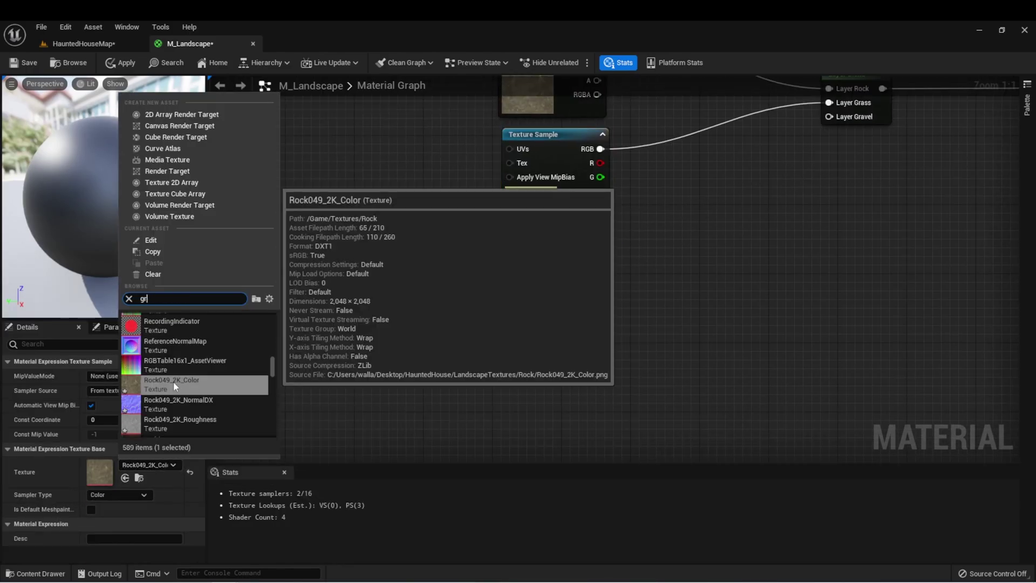
type("avel")
left_click(196, 383)
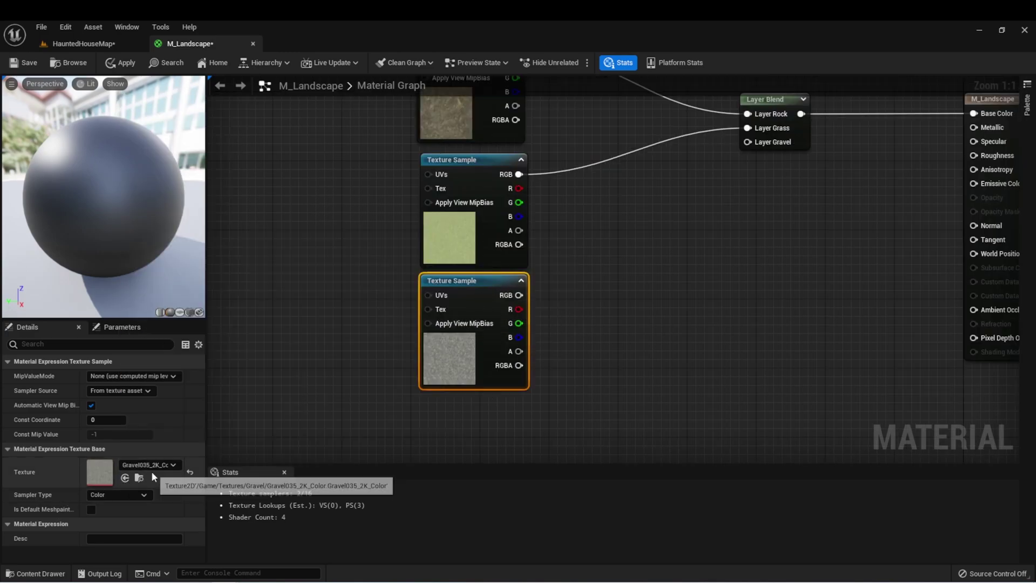
left_click_drag(519, 295, 747, 142)
Step: Duplicate the three texture samples with their Layer Blend below the originals and connect the copied blend to the material's Roughness input
scroll(521, 184, "down", 3)
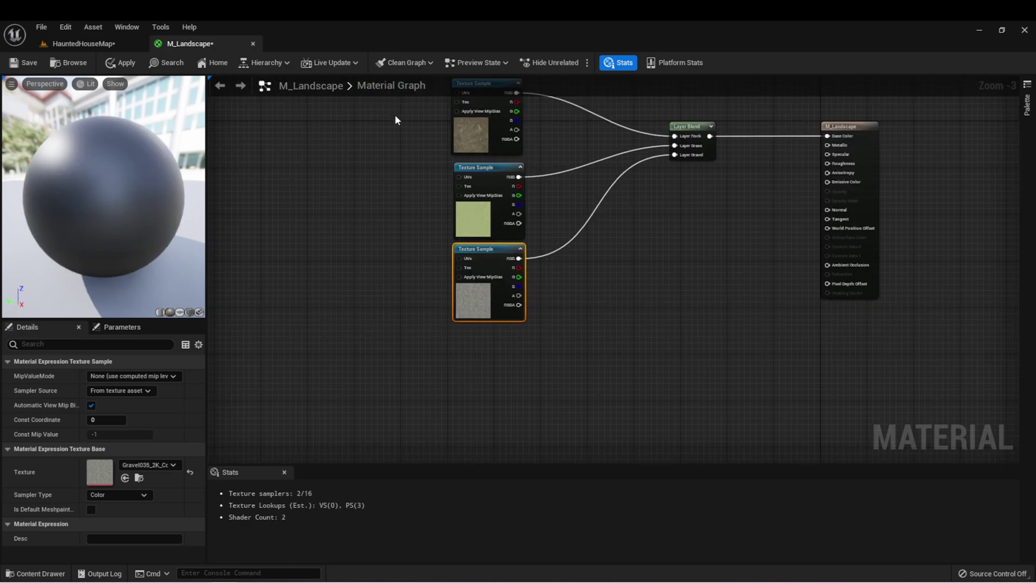
left_click_drag(394, 116, 705, 301)
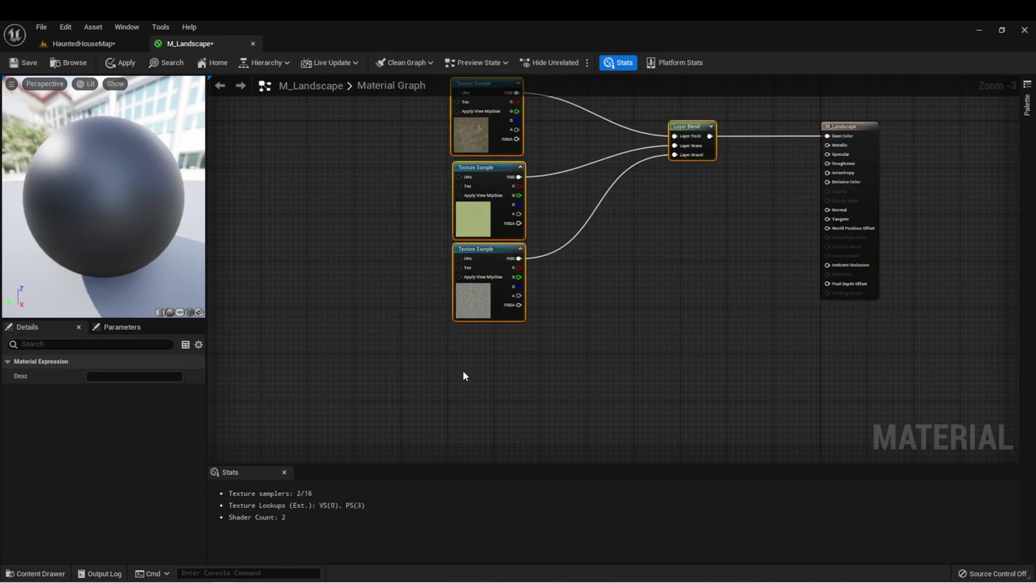
key("ctrl+c")
key("ctrl+v")
left_click_drag(658, 355, 702, 383)
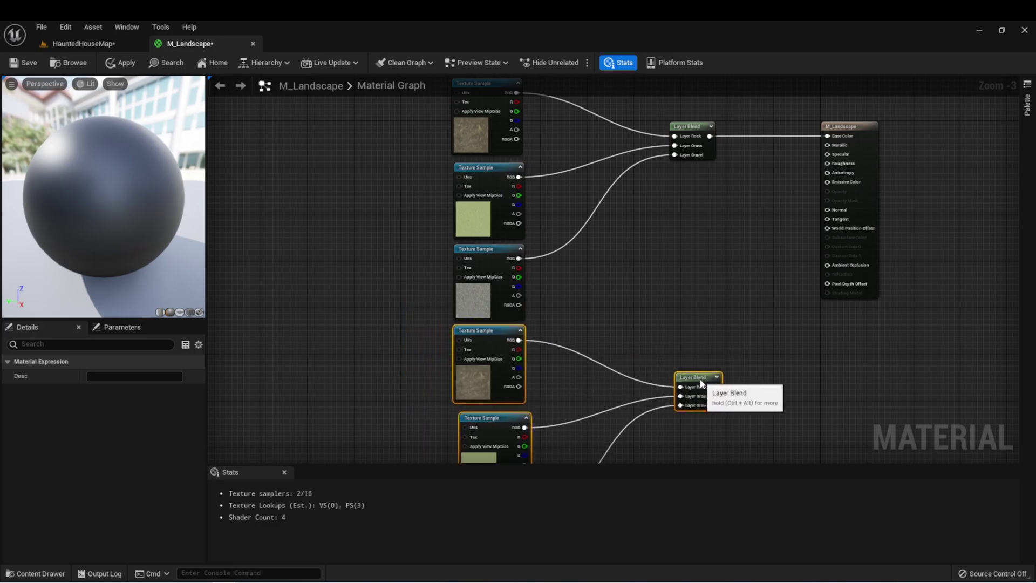
left_click_drag(702, 383, 698, 390)
left_click_drag(670, 349, 787, 121)
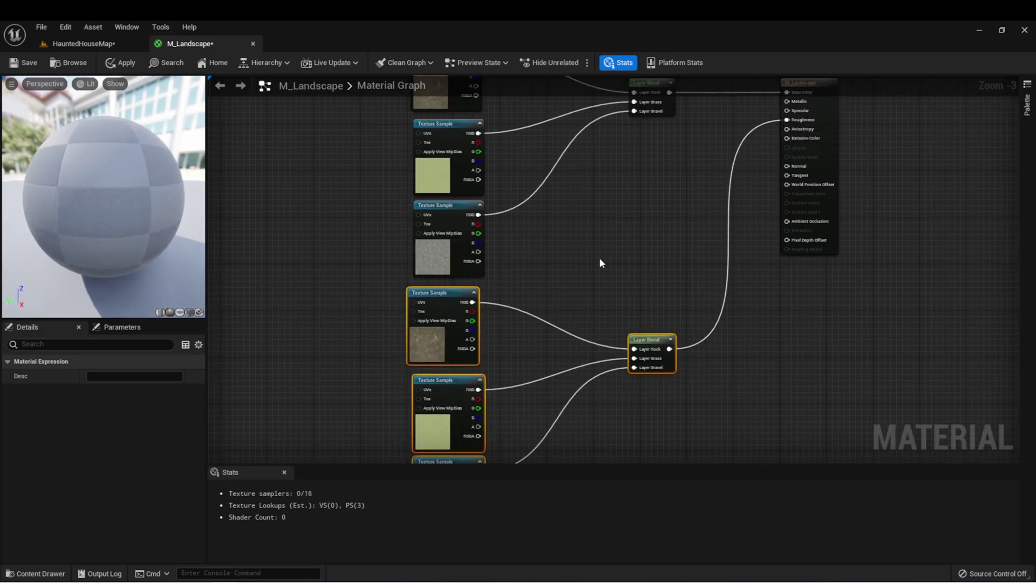
Step: Replace the color maps in the samples feeding Roughness with the rock, grass and gravel Roughness textures
right_click_drag(573, 267, 634, 156)
left_click(519, 194)
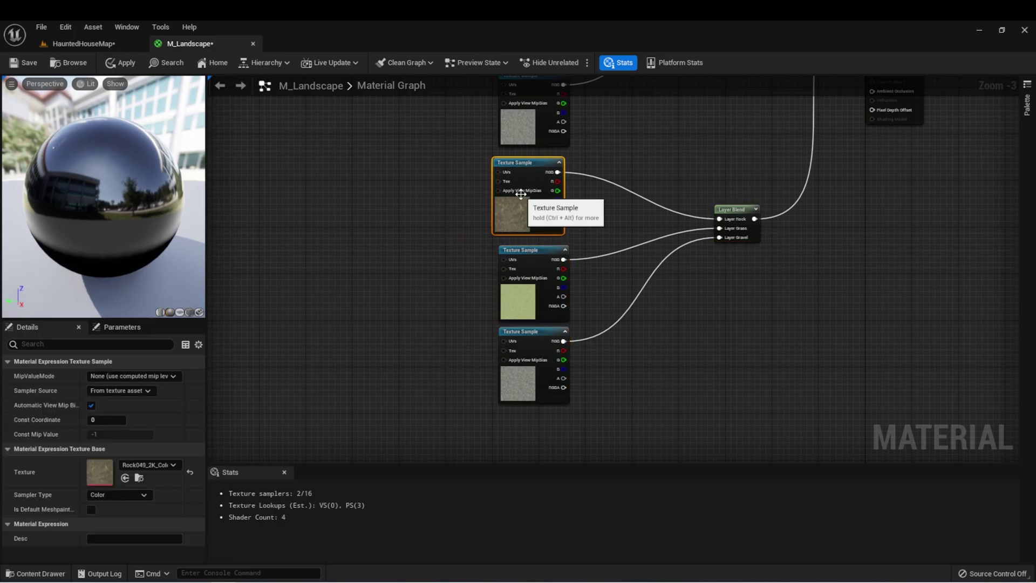
left_click(160, 464)
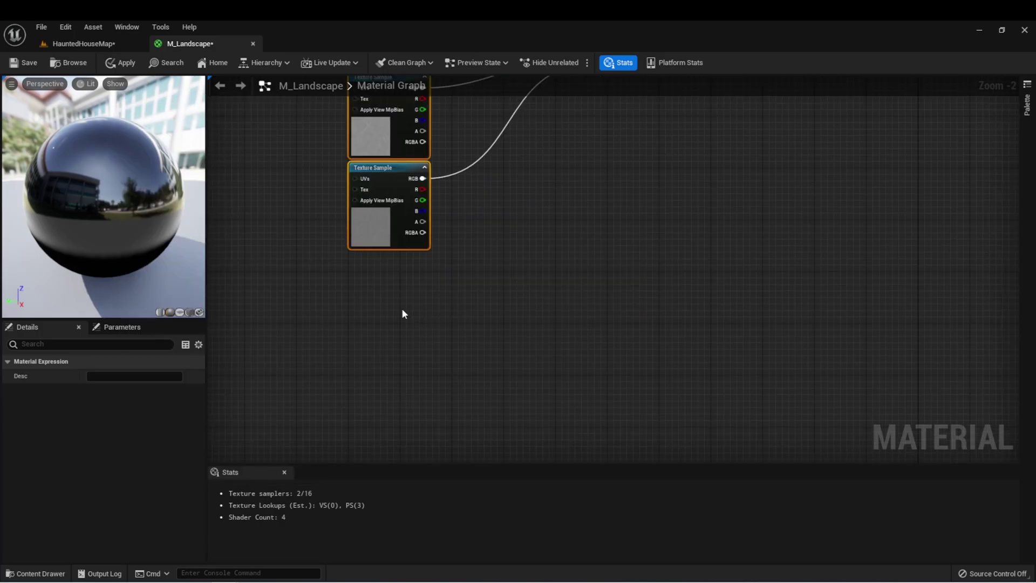
Step: Place a copy of the roughness samples and Layer Blend below that group and connect the copied blend to the Normal input
left_click_drag(601, 288, 627, 314)
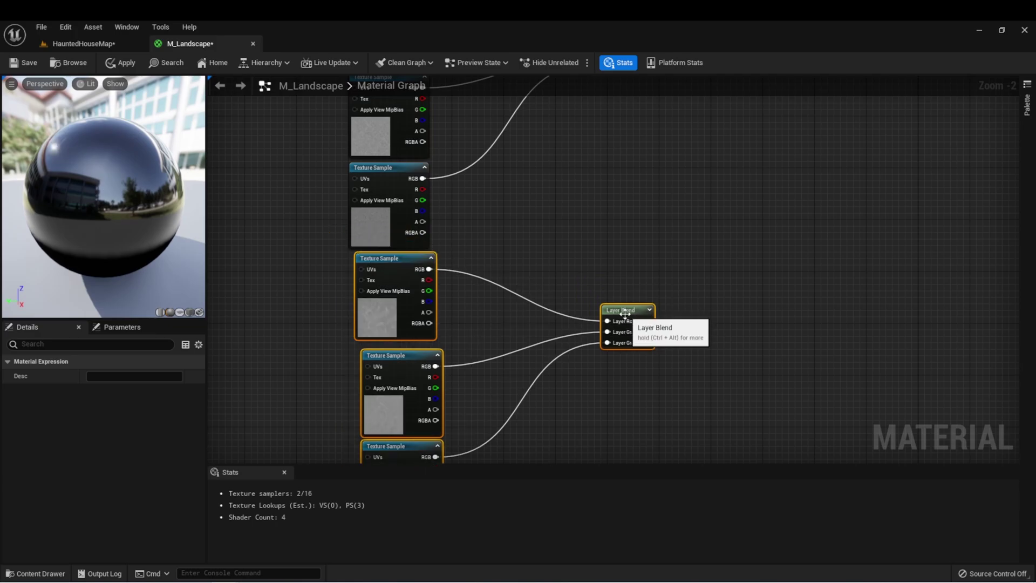
scroll(617, 210, "down", 2)
right_click_drag(617, 209, 516, 366)
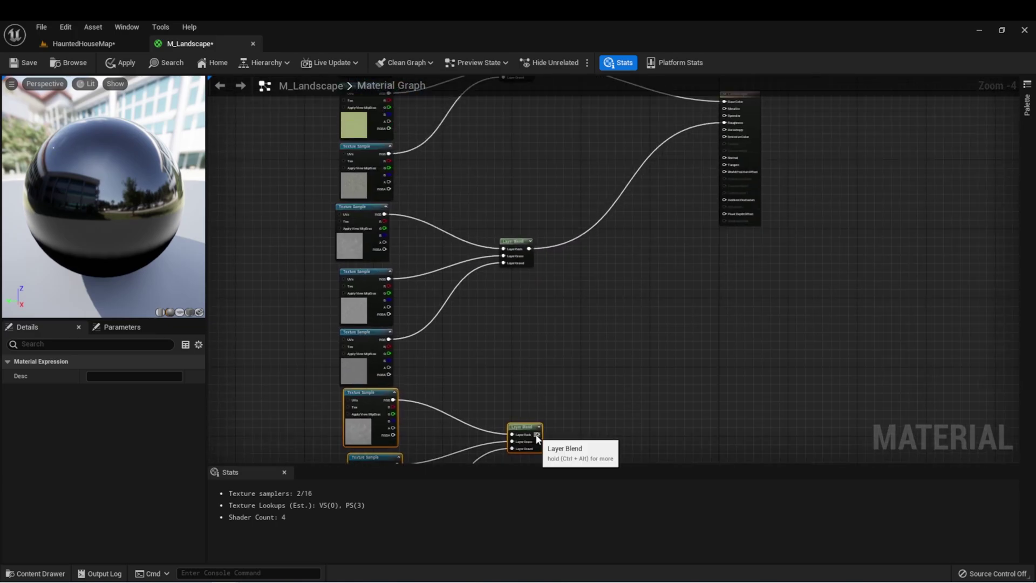
left_click_drag(537, 433, 725, 164)
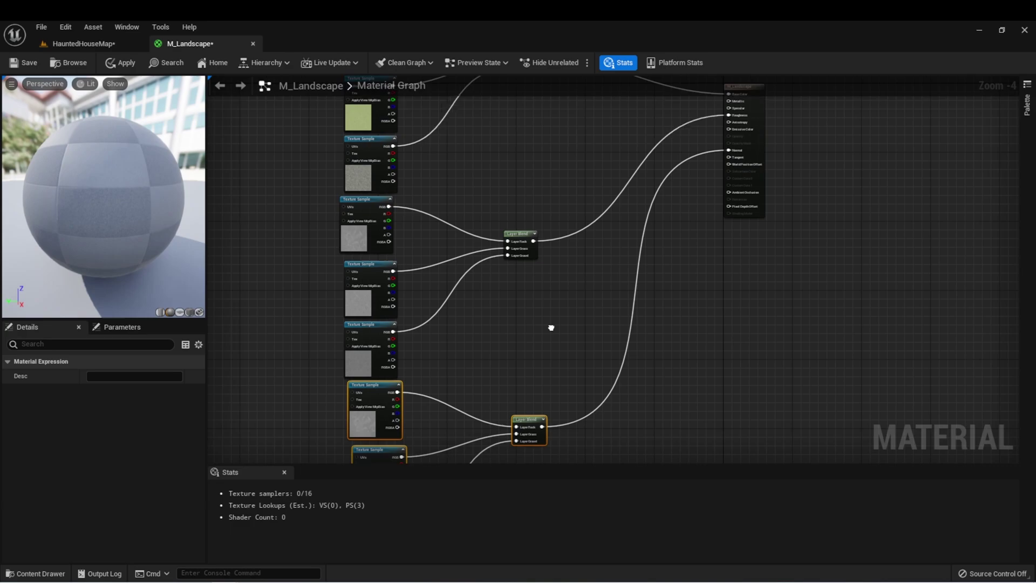
Step: Assign the rock, grass and gravel NormalDX textures to the samples feeding Normal, and apply and save the material
right_click_drag(551, 325, 753, 78)
scroll(553, 173, "up", 4)
left_click(619, 146)
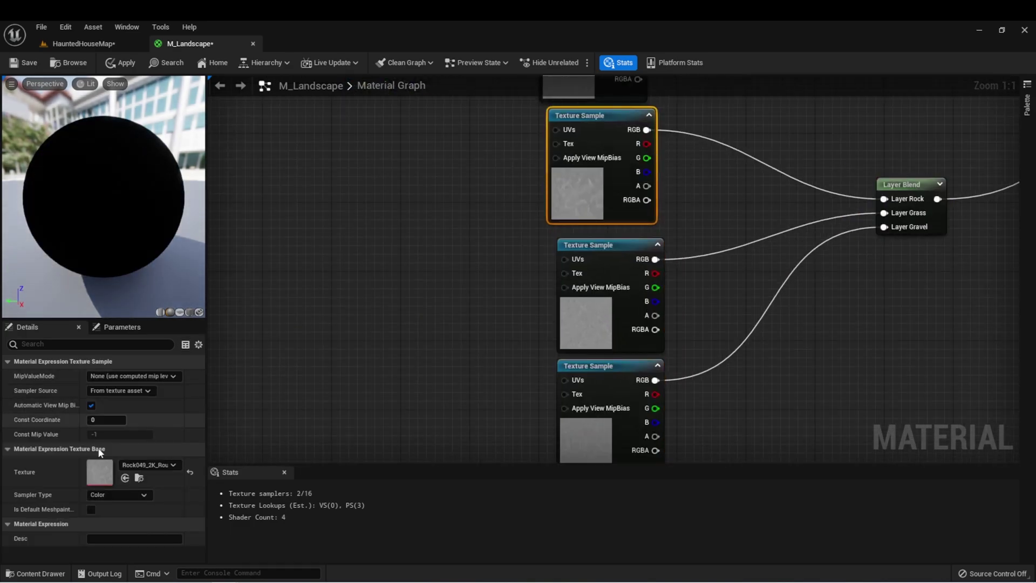
left_click(156, 465)
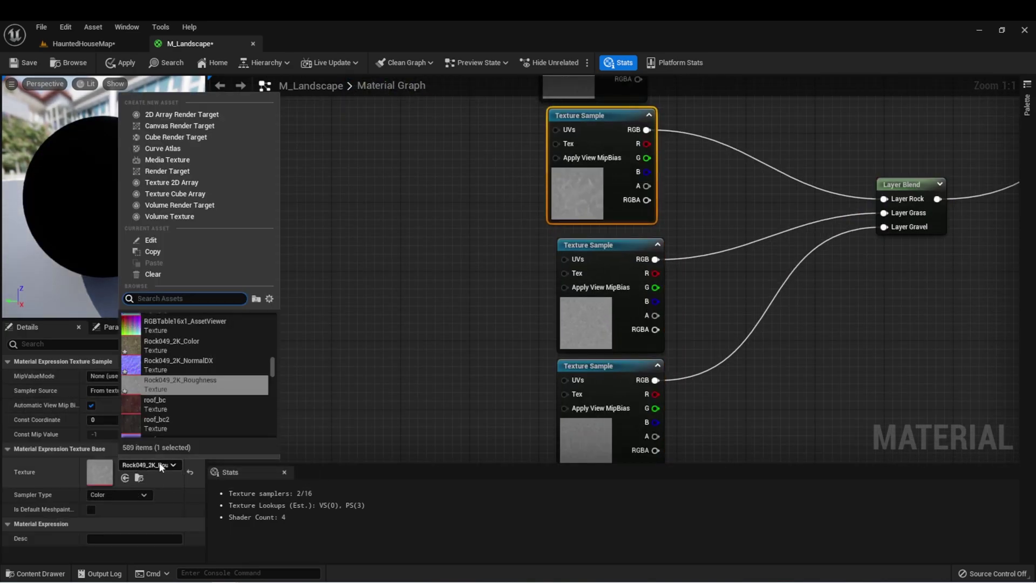
left_click(167, 365)
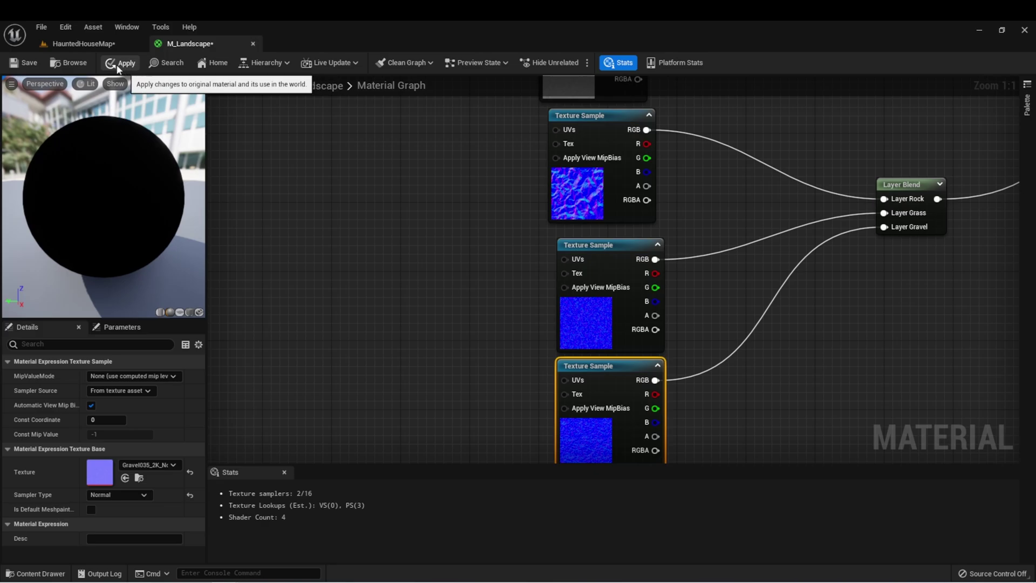
left_click(117, 68)
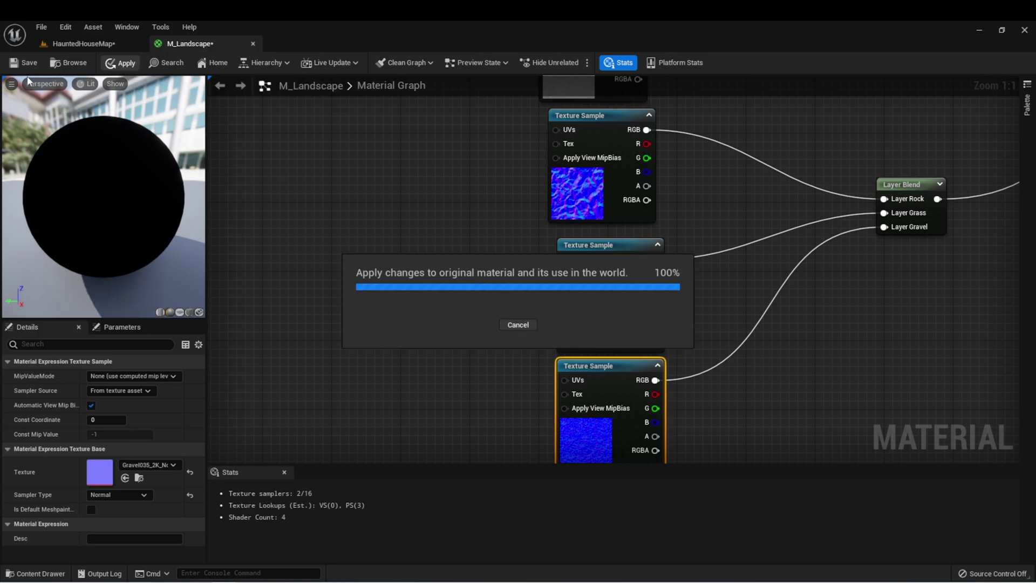
left_click(25, 63)
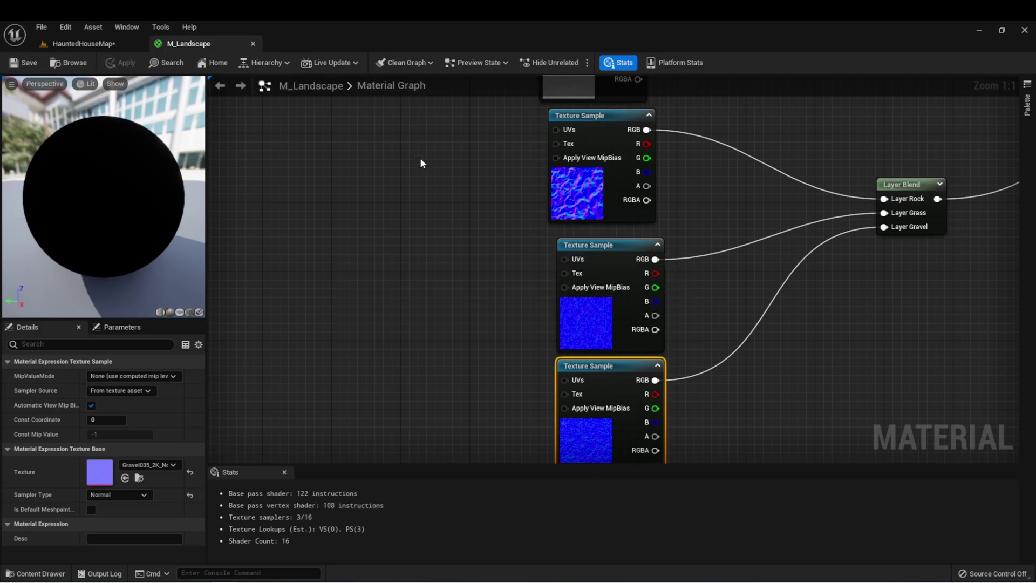
Step: In the HauntedHouseMap level, set the Landscape actor's Landscape Material to M_Landscape
left_click(94, 48)
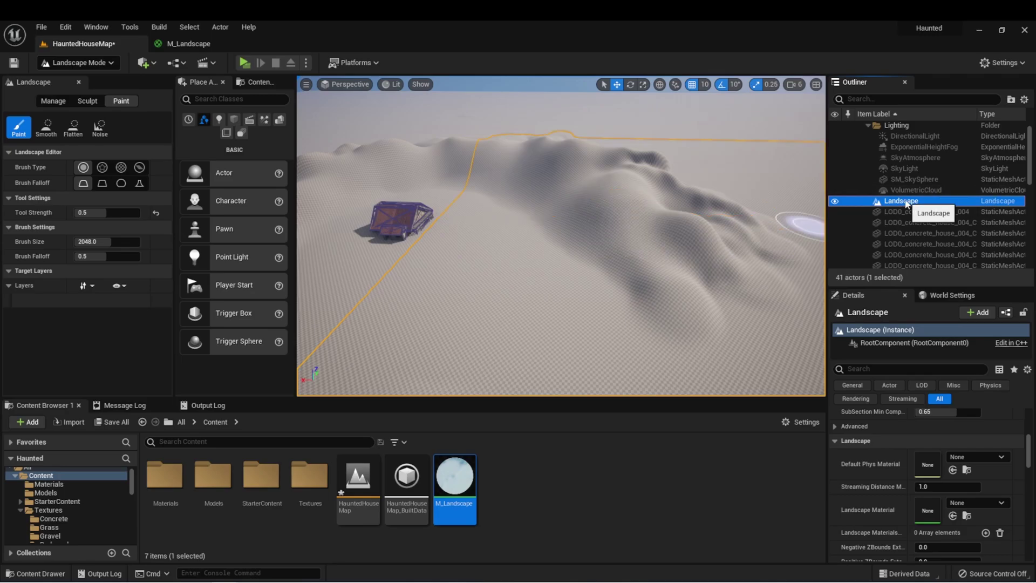
left_click(971, 506)
type("lands")
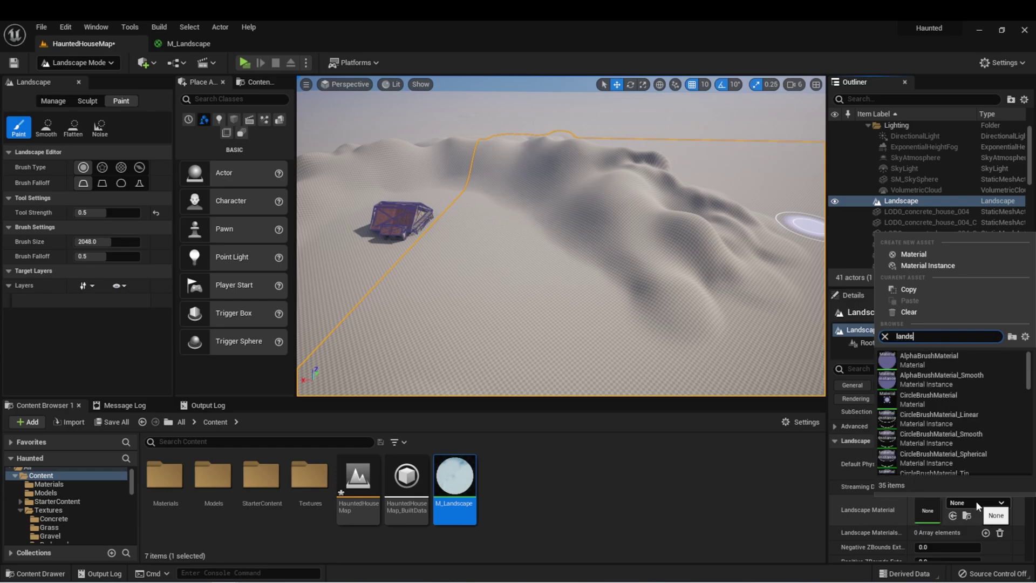
type("cape")
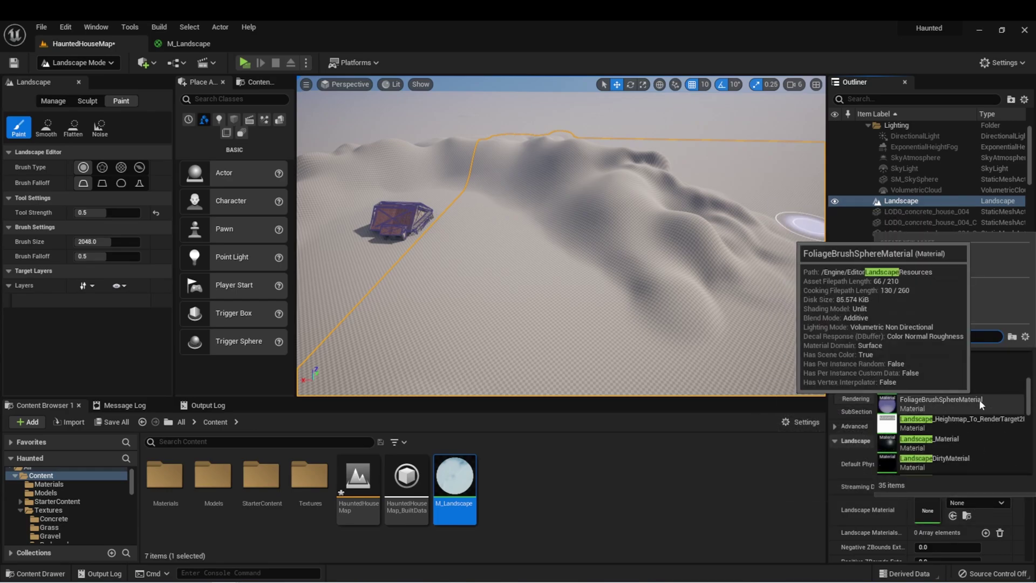
scroll(977, 408, "down", 3)
scroll(975, 409, "down", 6)
left_click(945, 439)
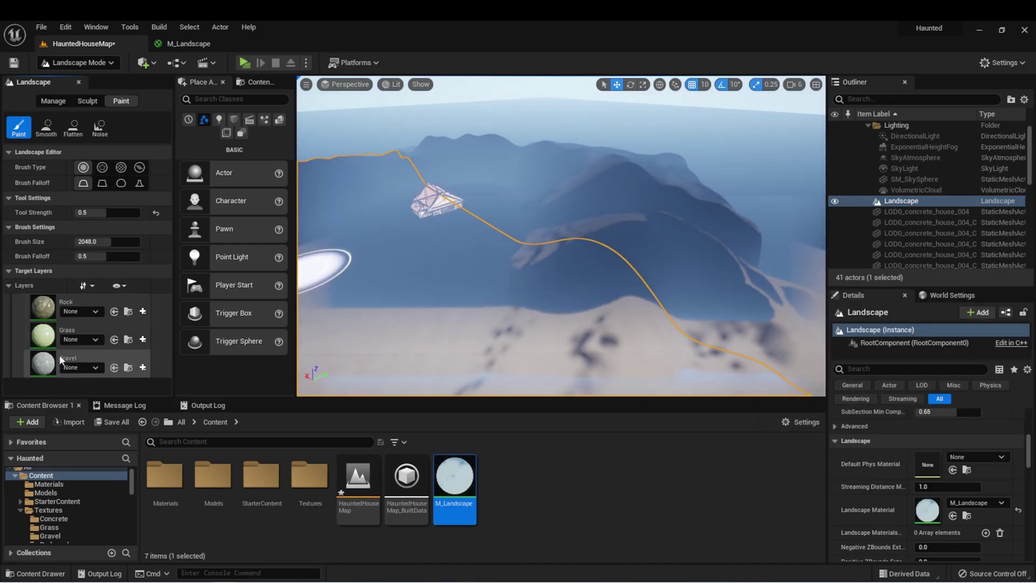
Step: Create a Weight-Blended Layer (normal) info object for the Rock layer and save it in the Materials folder
left_click(76, 313)
left_click(79, 314)
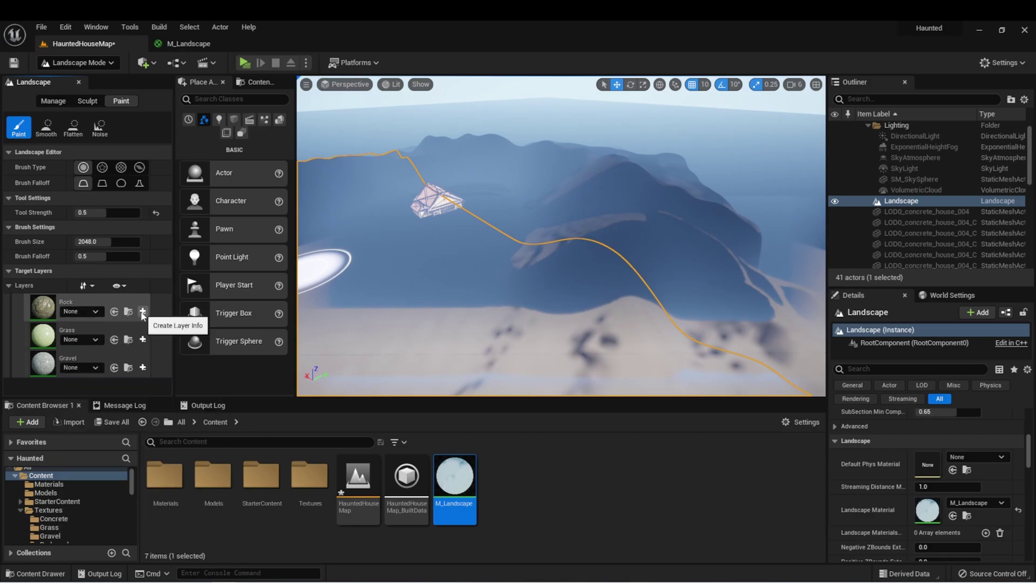
left_click(143, 312)
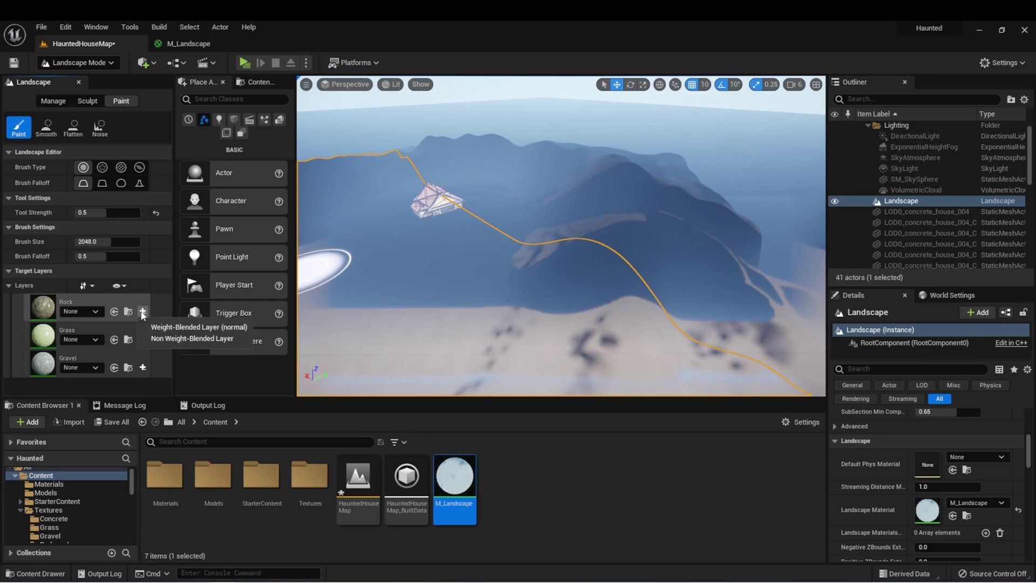
left_click(162, 328)
left_click(547, 418)
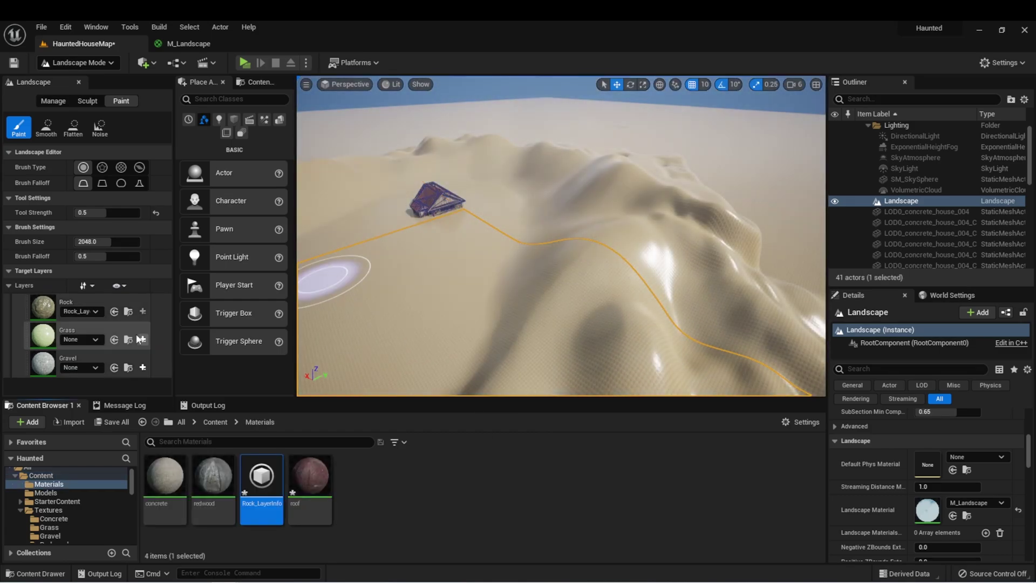
Step: Create Weight-Blended Layer (normal) info objects for the Grass and Gravel layers, saving both in the Materials folder
left_click(143, 340)
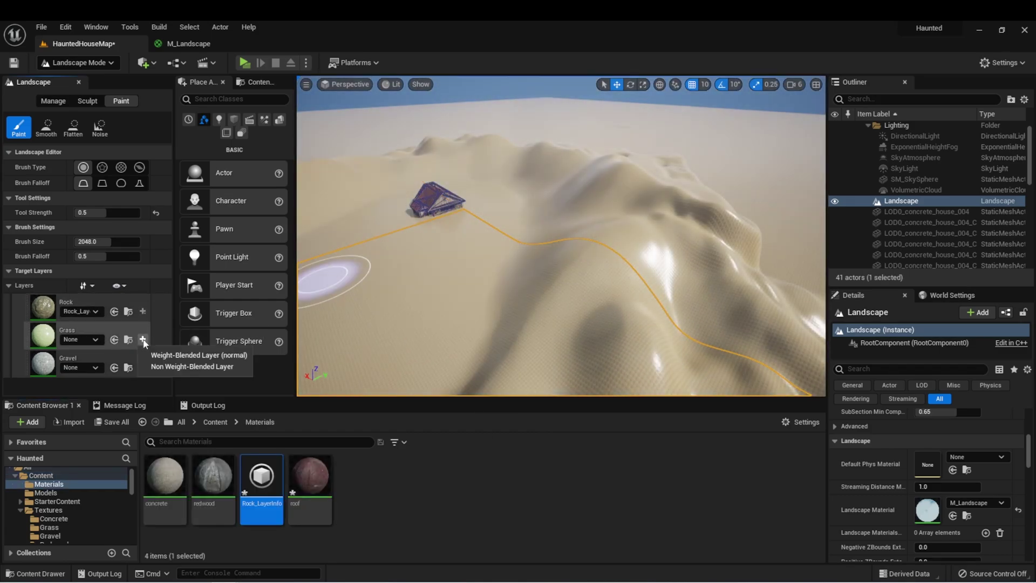
left_click(198, 355)
left_click(556, 419)
left_click(142, 368)
left_click(198, 383)
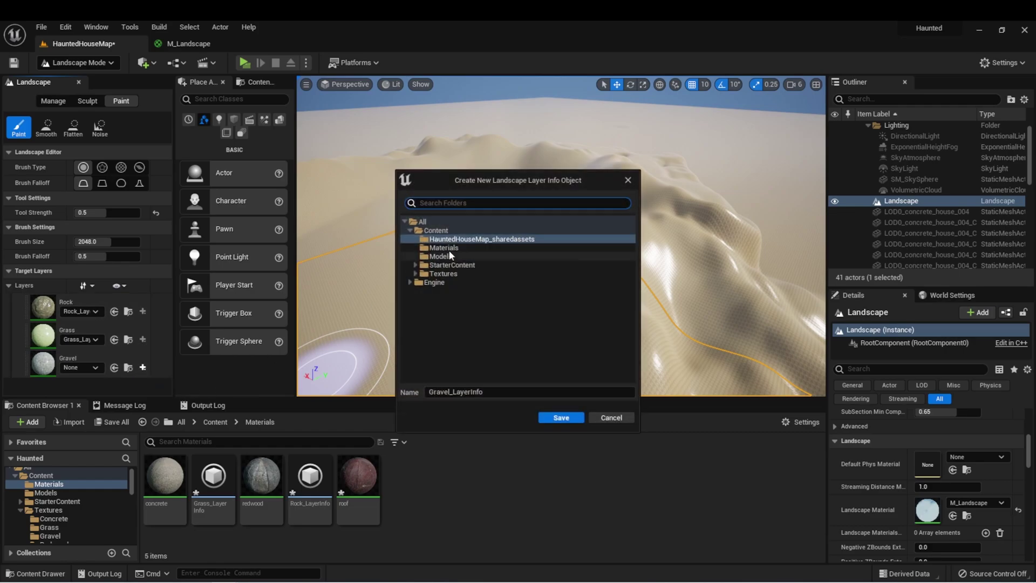
left_click(556, 419)
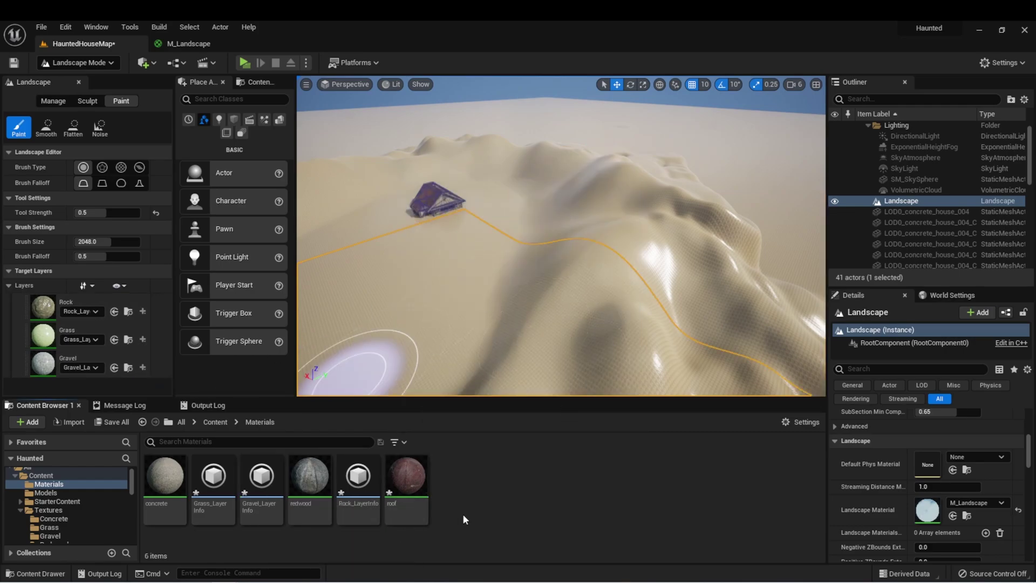
Step: Move the M_Landscape asset from the Content folder into the Materials folder
left_click(214, 421)
left_click_drag(454, 476, 164, 477)
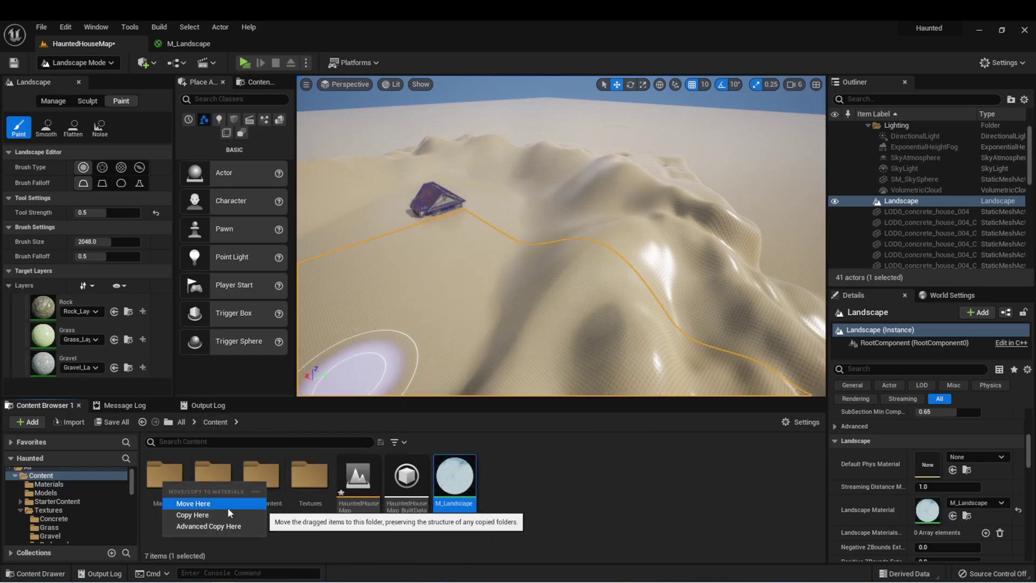
left_click(193, 502)
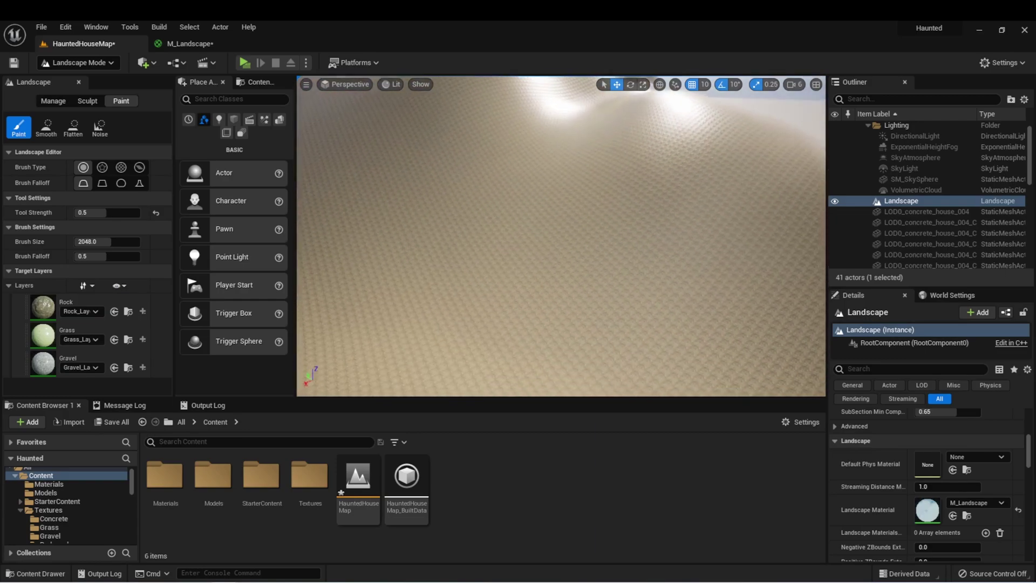
Step: In M_Landscape, insert a Subtract node before Roughness that subtracts the roughness Layer Blend from 1, and apply the material
right_click_drag(620, 169, 723, 178)
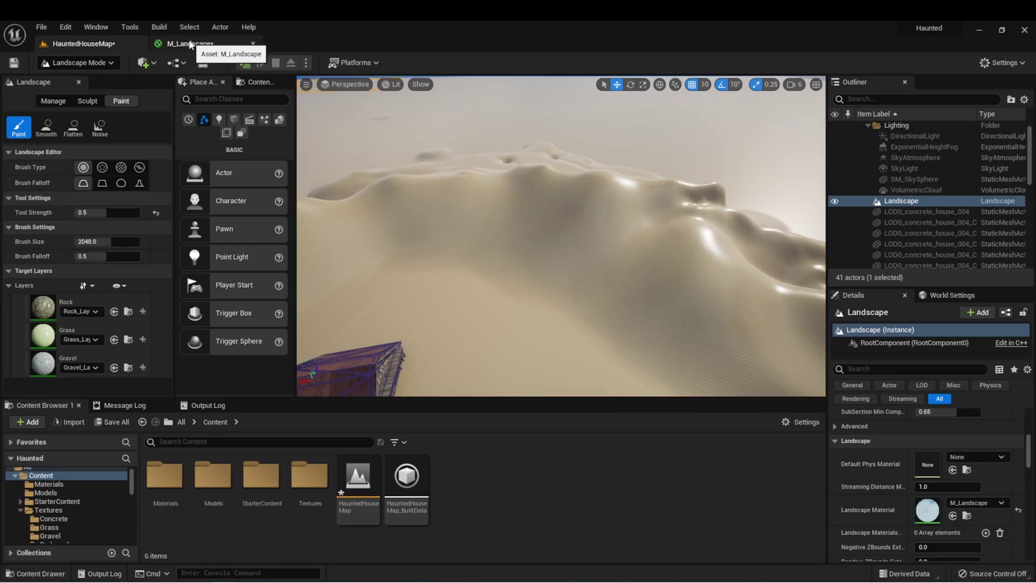
left_click(189, 44)
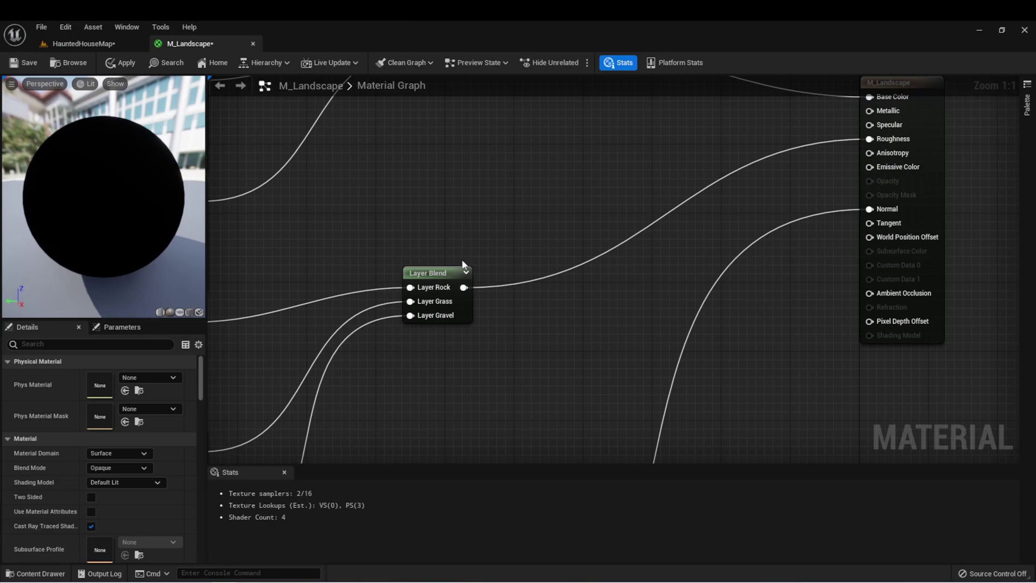
left_click_drag(464, 286, 550, 154)
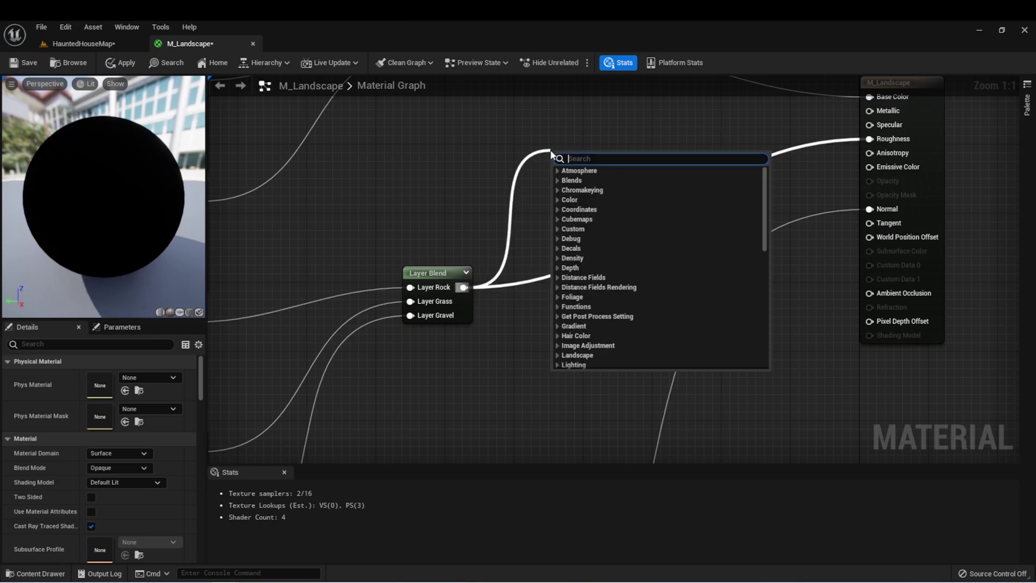
type("-")
left_click(577, 268)
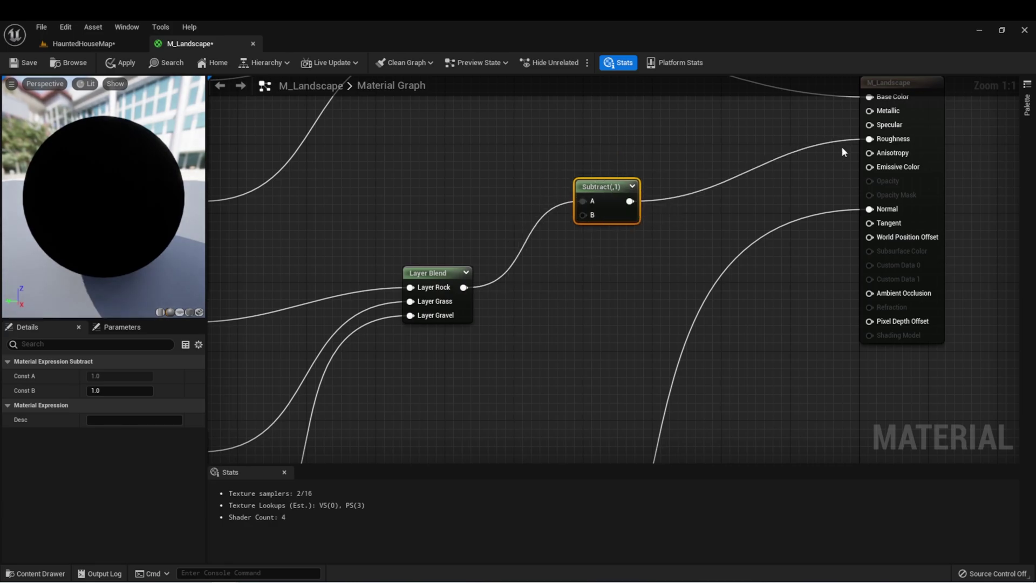
left_click_drag(581, 201, 582, 215, "ctrl")
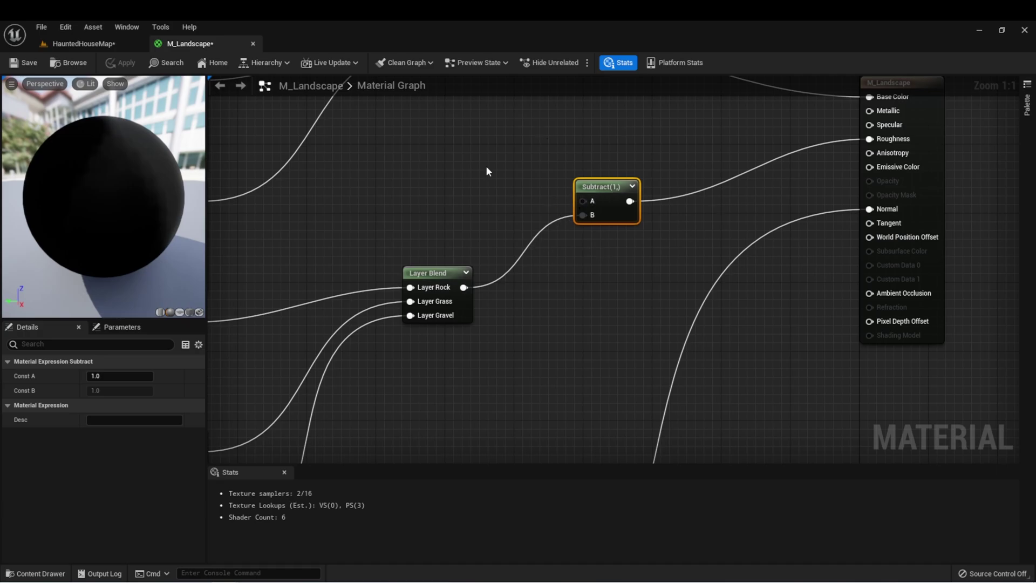
Step: In HauntedHouseMap, set the landscape paint brush size to 1024 and paint a broad Grass layer strip on the ground beside the house
left_click(83, 43)
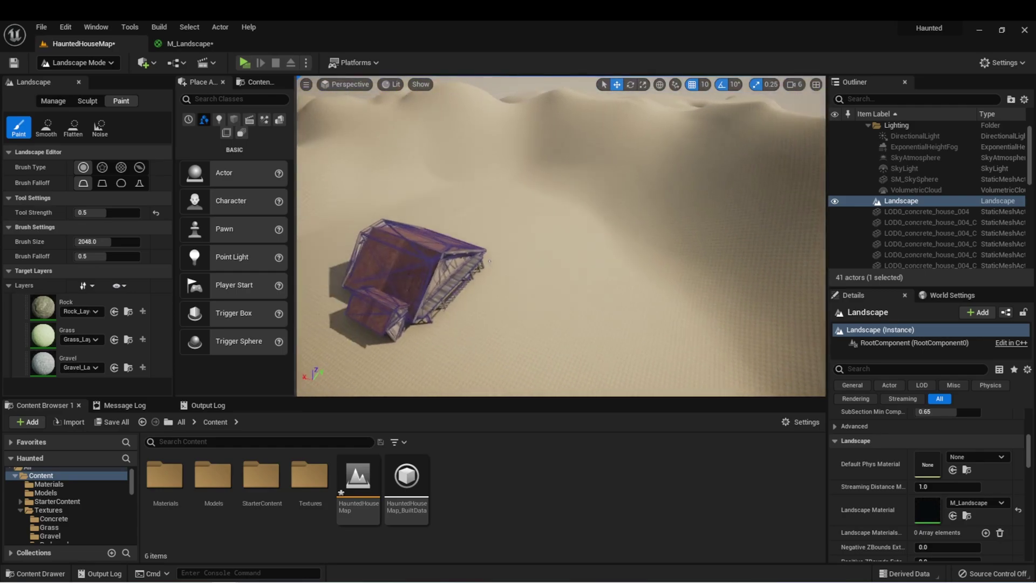
left_click(52, 358)
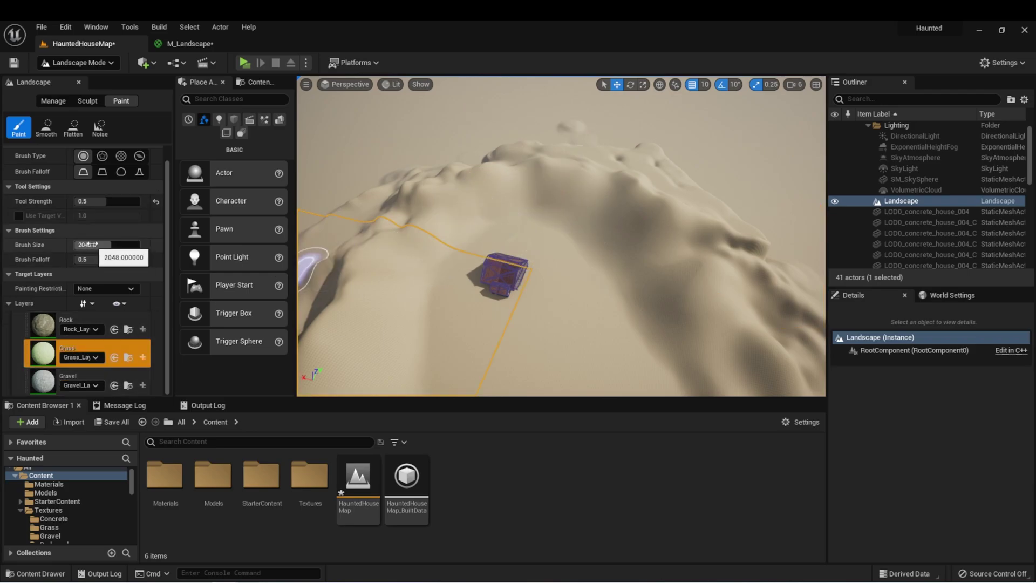
left_click(104, 244)
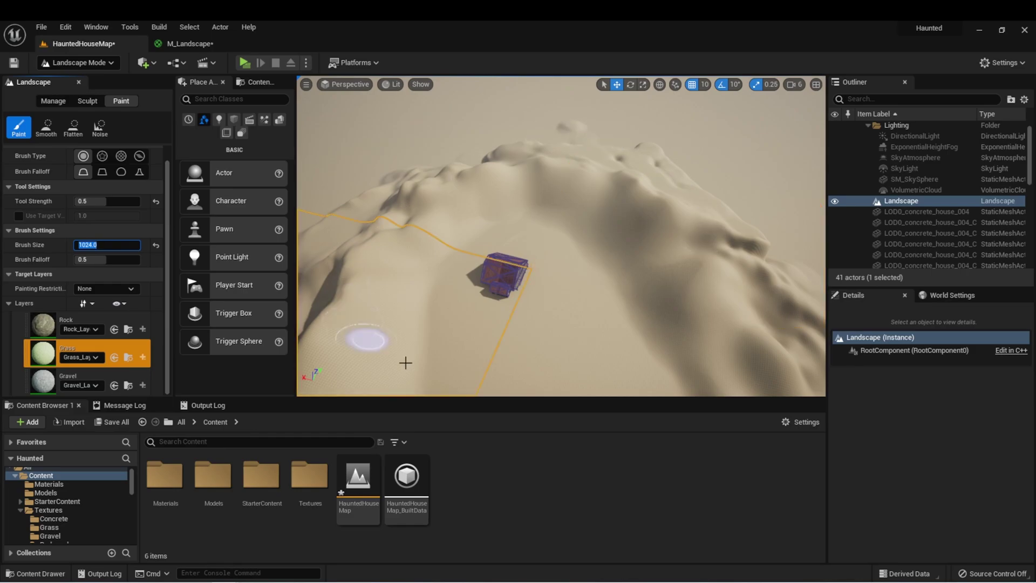
key("w")
right_click_drag(577, 270, 565, 330)
left_click(42, 357)
mouse_move(612, 189)
left_mouse_down()
mouse_move(638, 225)
mouse_move(672, 241)
mouse_move(494, 150)
mouse_move(606, 182)
mouse_move(450, 158)
left_mouse_up()
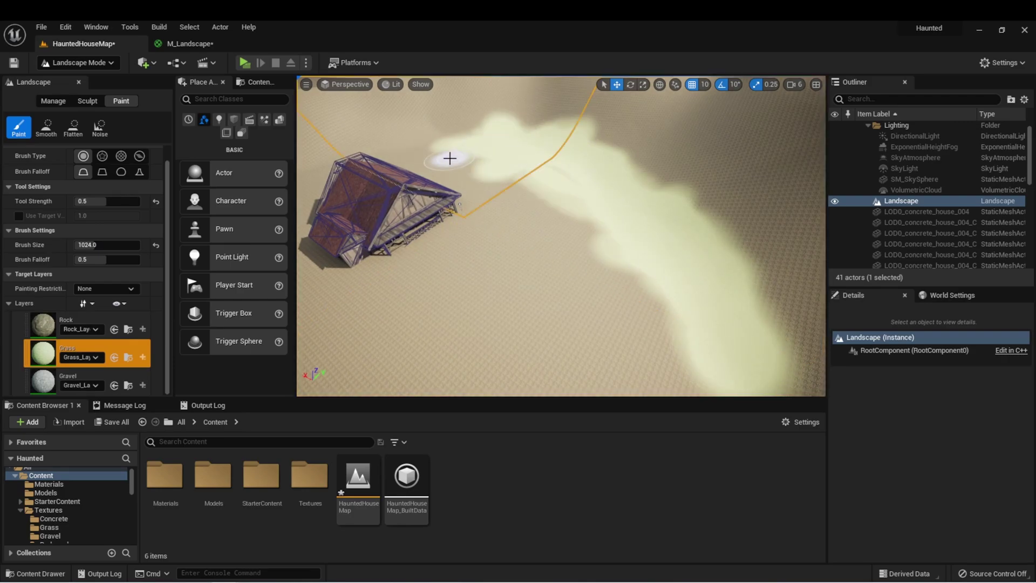
key("w")
mouse_move(544, 198)
right_mouse_down()
mouse_move(539, 187)
mouse_move(545, 198)
right_mouse_up()
key("s")
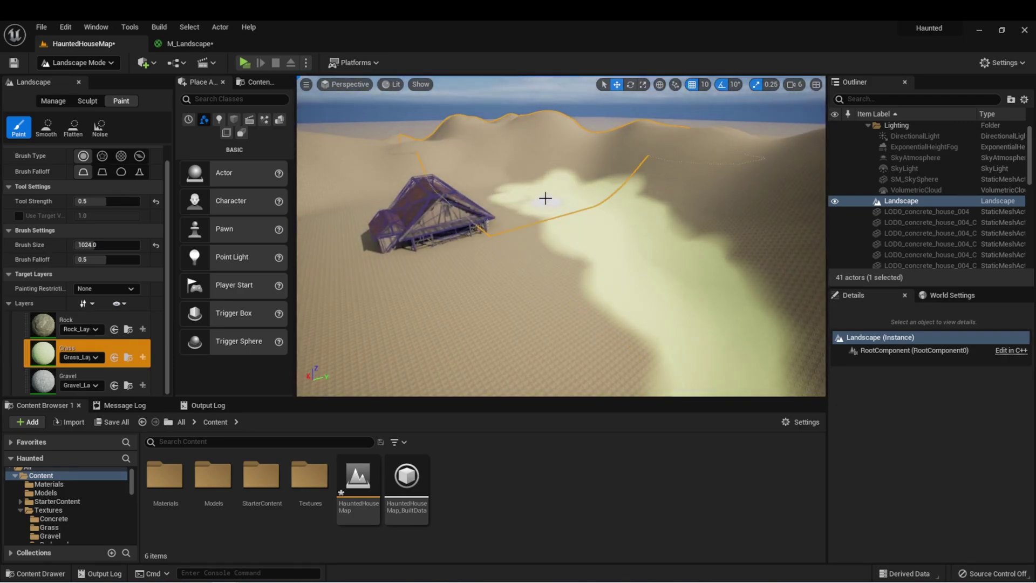
Step: Paint the Gravel layer on the ground near the house and preview the level by walking around in play mode
left_click(76, 378)
mouse_move(359, 305)
left_mouse_down()
mouse_move(523, 303)
mouse_move(474, 256)
mouse_move(428, 255)
mouse_move(418, 275)
mouse_move(451, 321)
mouse_move(511, 261)
mouse_move(490, 293)
mouse_move(386, 335)
left_mouse_up()
key("w")
mouse_move(386, 335)
right_mouse_down()
mouse_move(377, 338)
mouse_move(380, 383)
right_mouse_up()
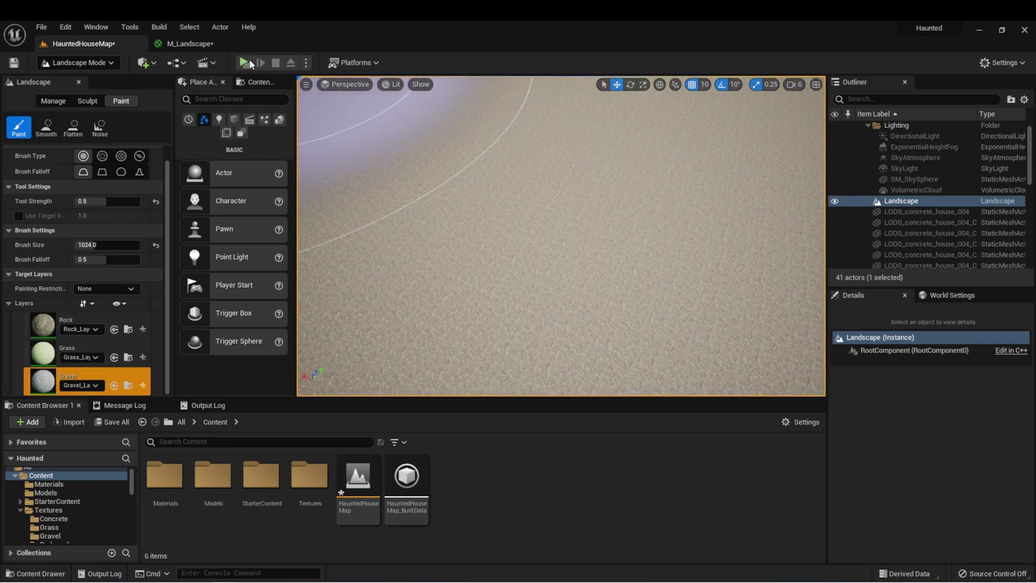
left_click(249, 65)
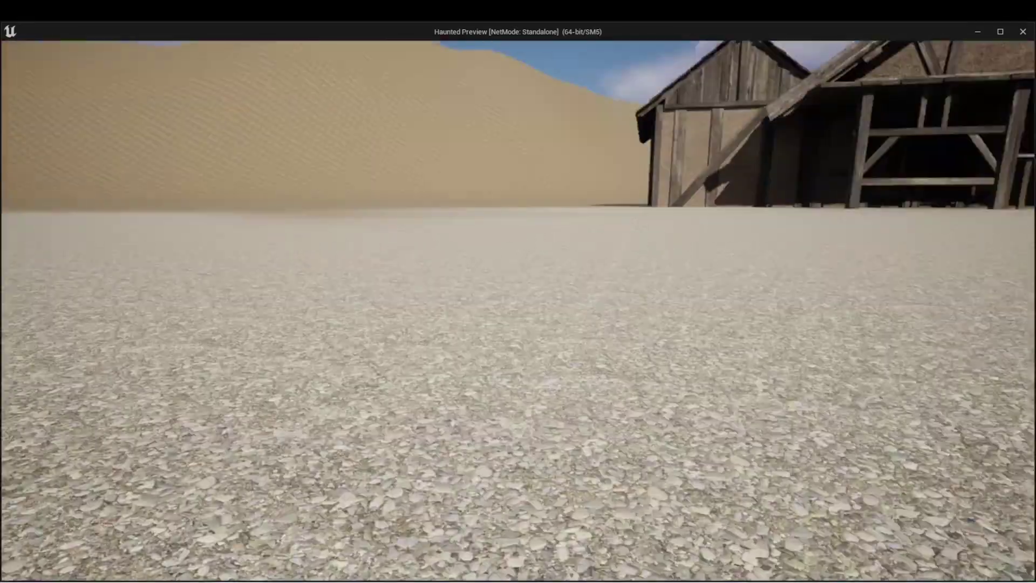
key("w")
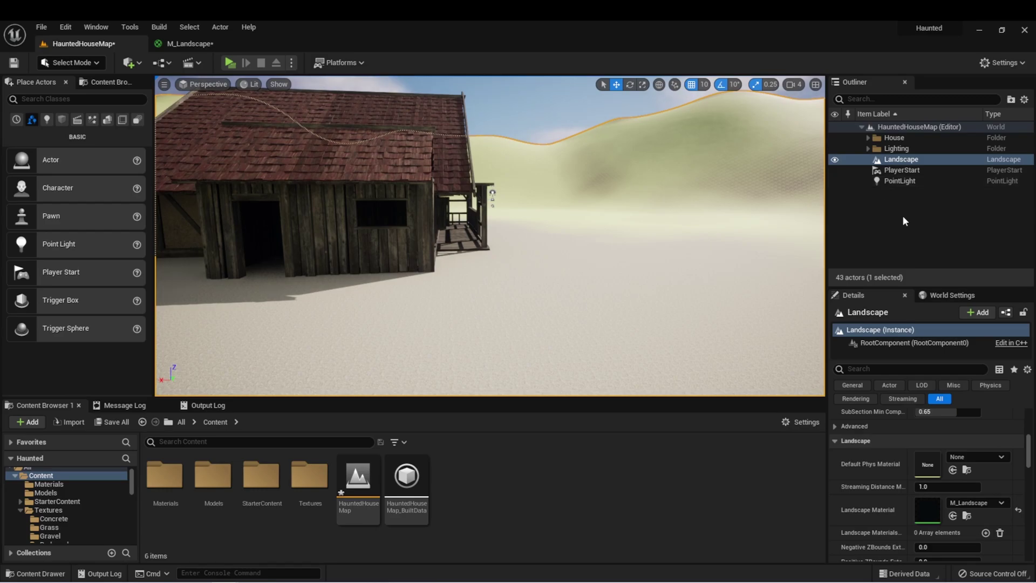
Step: Look through the Lighting and House folders in the Outliner and move the PointLight actor into the House folder
left_click(867, 149)
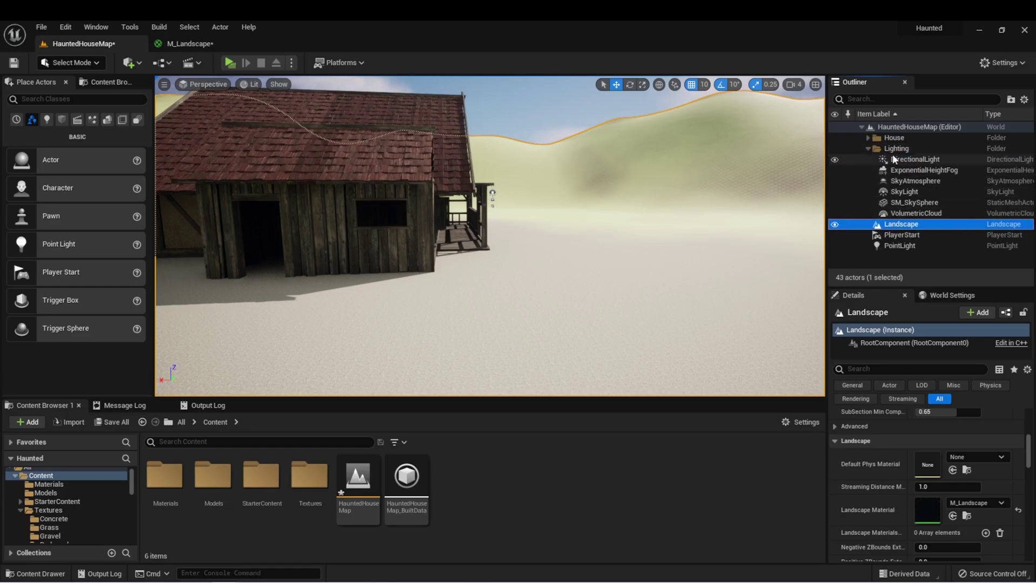
left_click(868, 149)
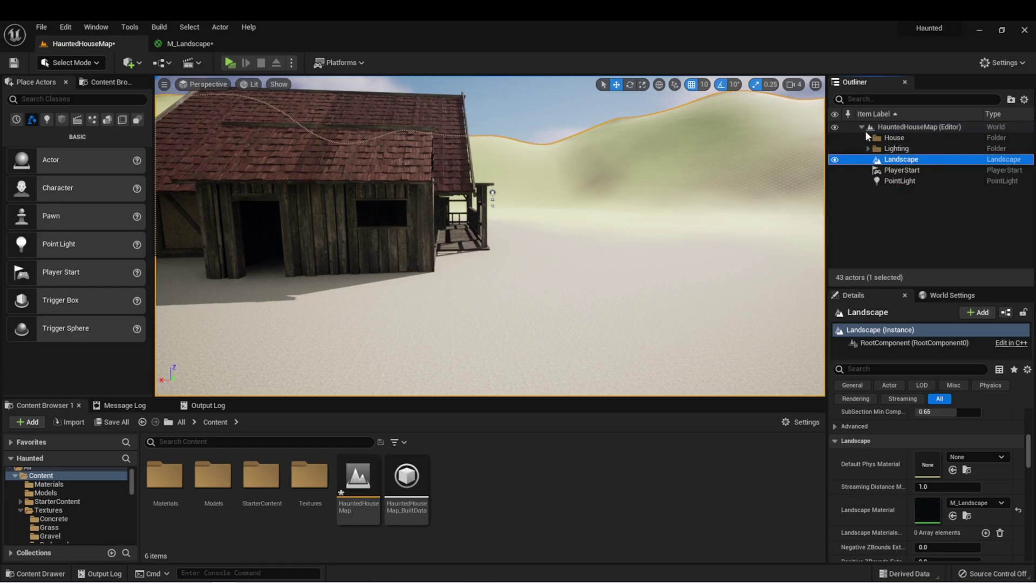
left_click(894, 138)
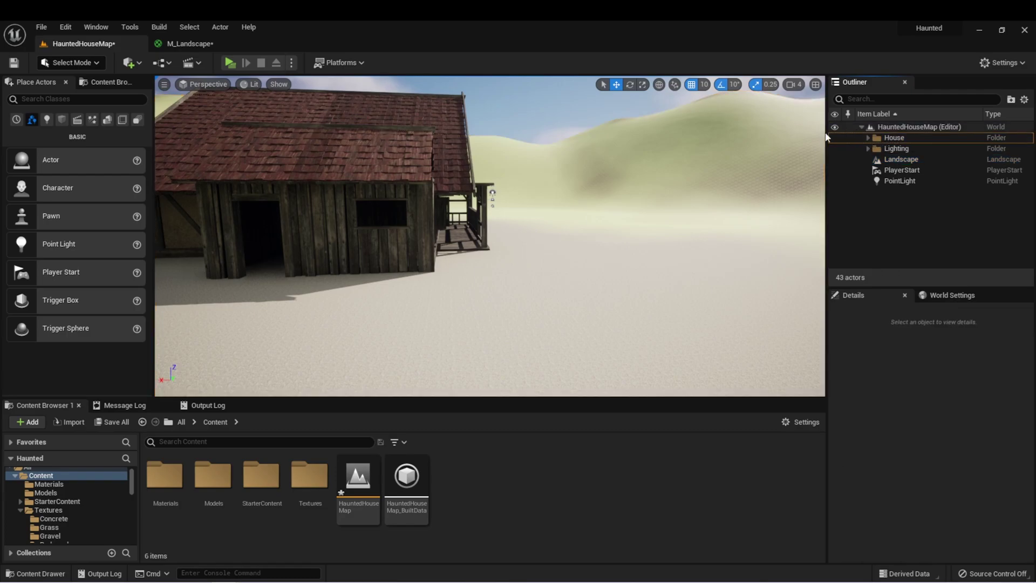
left_click(868, 138)
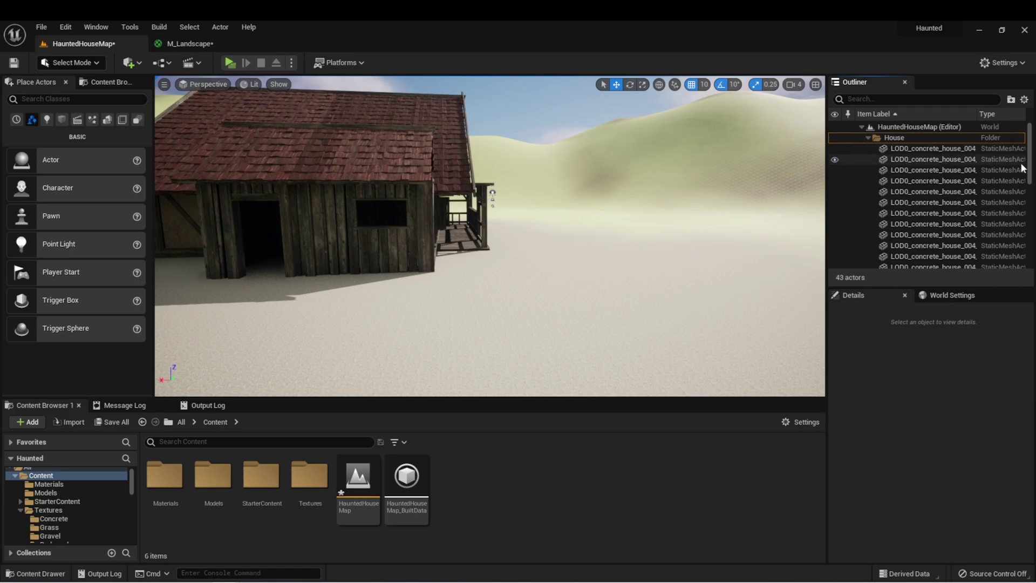
left_click_drag(1028, 163, 1007, 143)
left_click(868, 137)
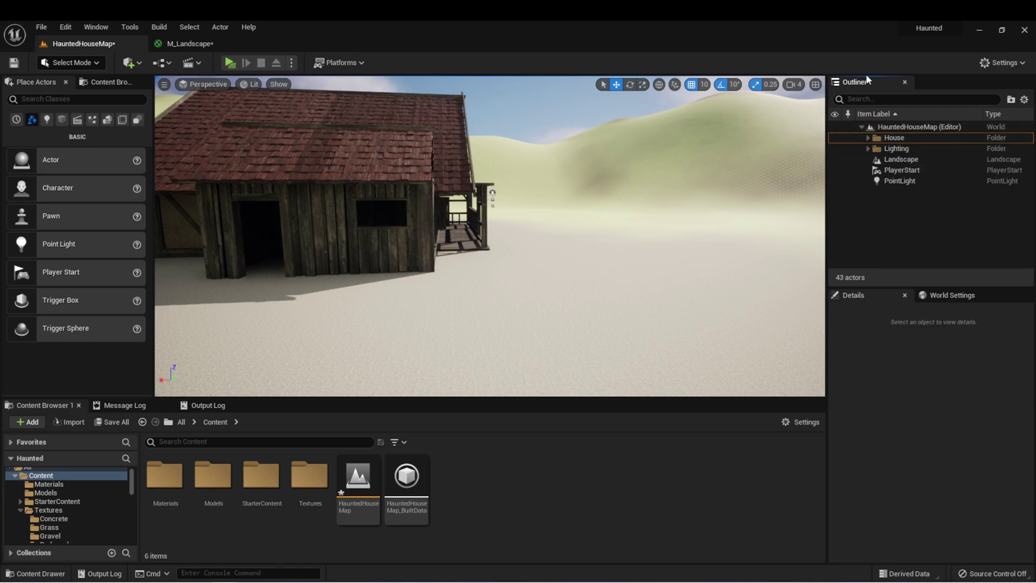
right_click(905, 207)
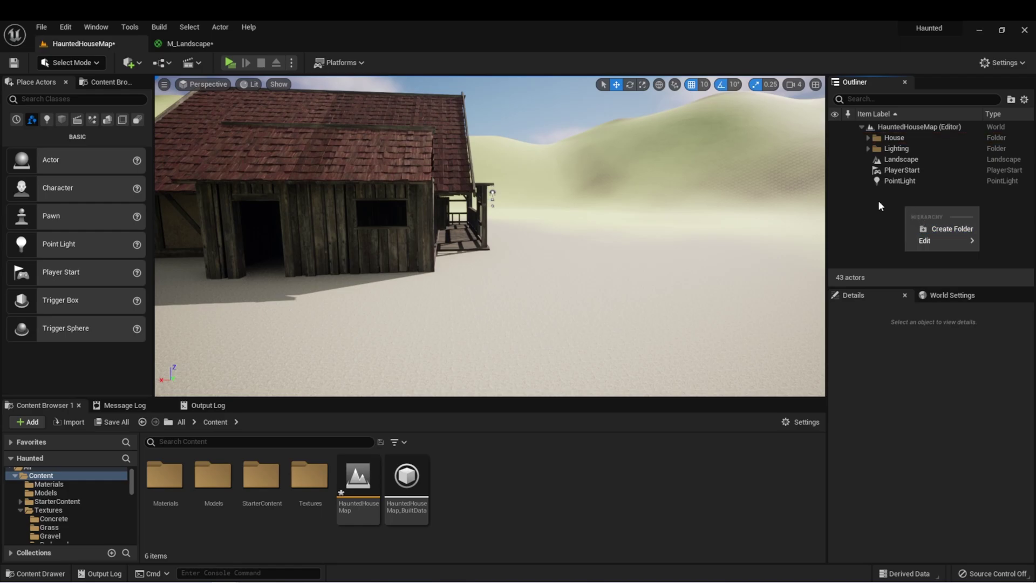
left_click(889, 181)
left_click_drag(891, 184, 892, 136)
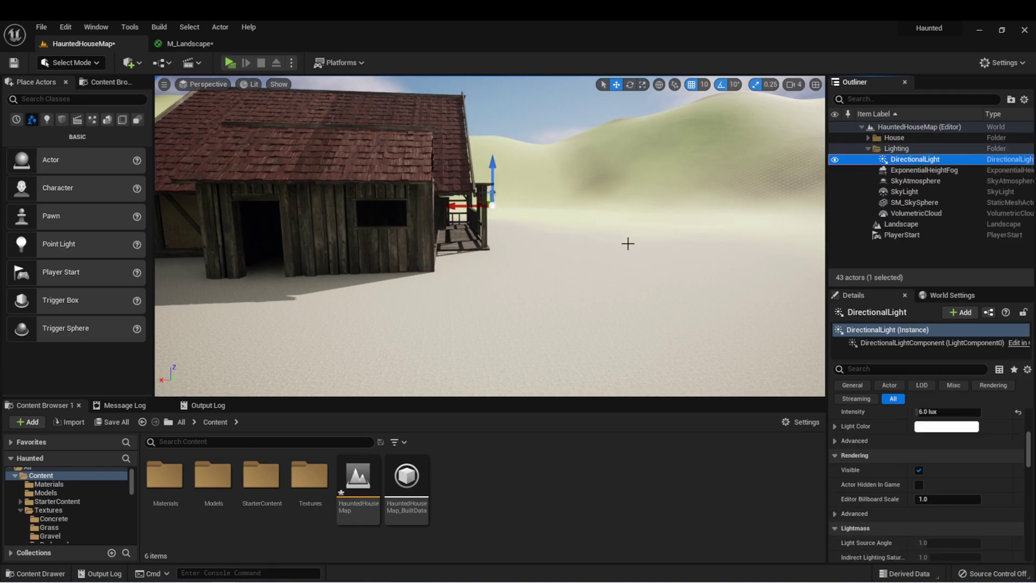
Step: Reset the DirectionalLight's rotation to 0° on all three axes and inspect the landscape lighting around the house
right_click_drag(627, 243, 482, 210)
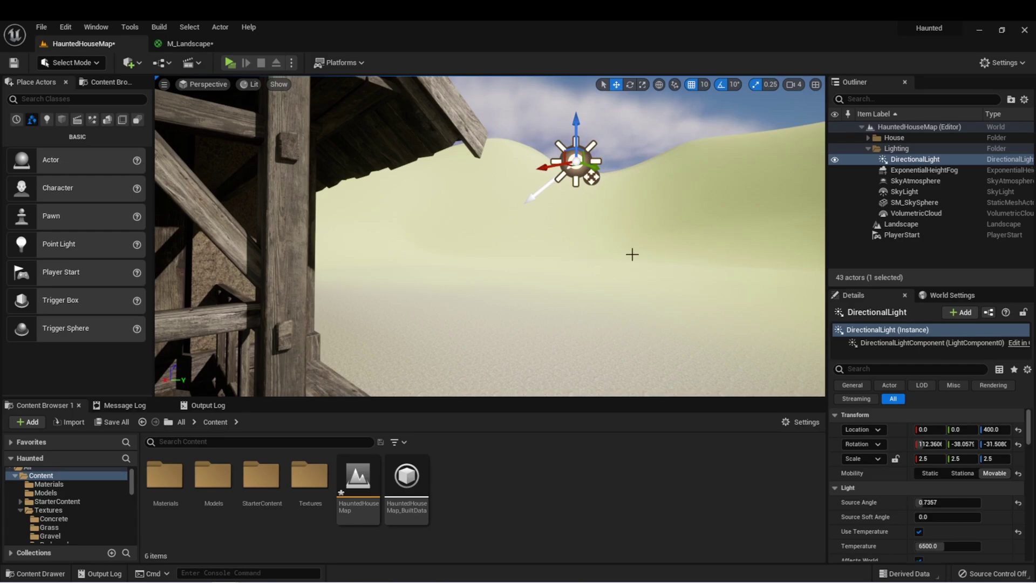
right_click_drag(610, 261, 483, 294)
right_click_drag(393, 185, 252, 144)
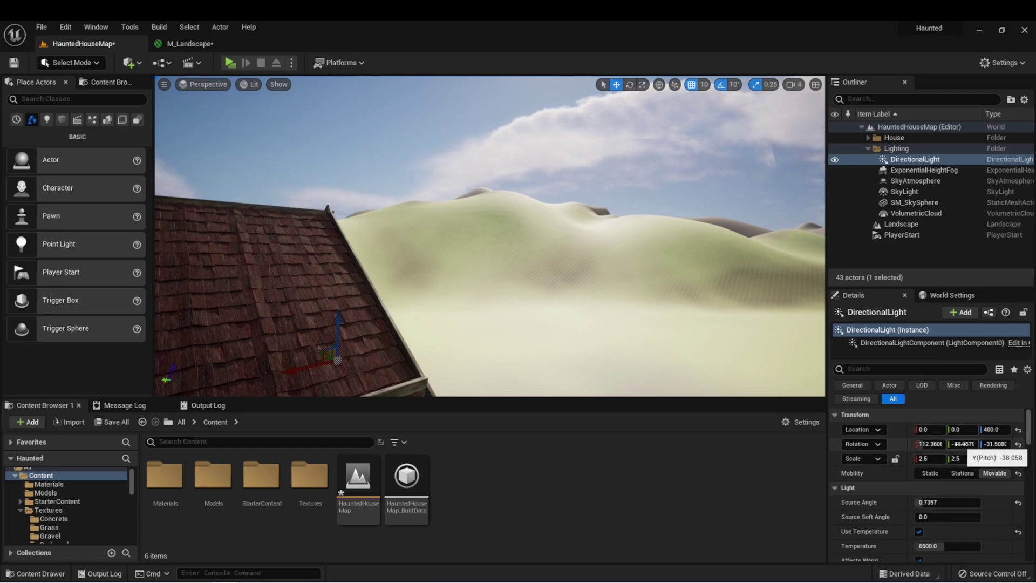
mouse_move(957, 444)
left_mouse_down()
mouse_move(987, 444)
mouse_move(974, 443)
left_mouse_up()
right_click_drag(490, 236, 518, 254)
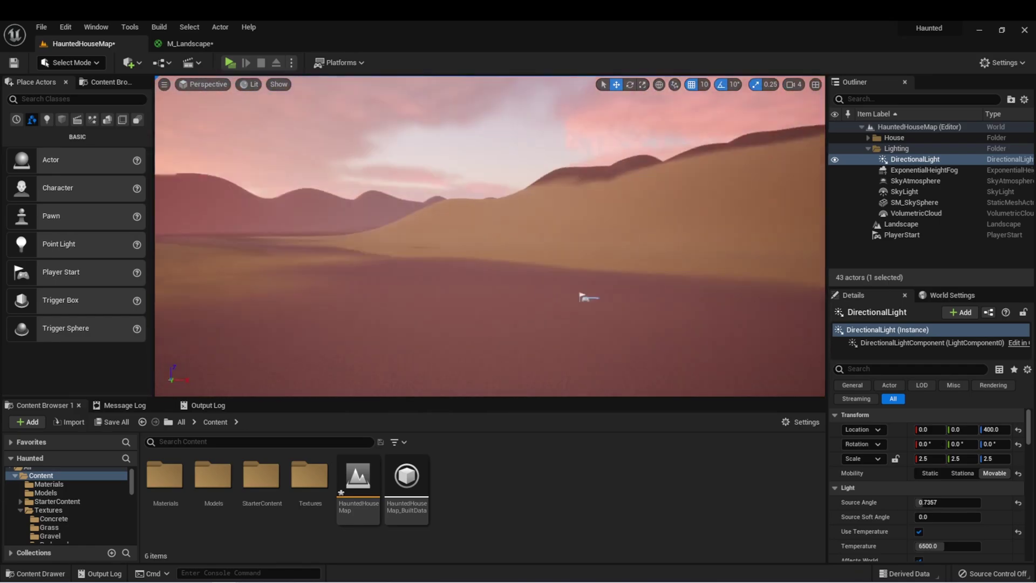
right_click_drag(490, 236, 378, 281)
right_click_drag(490, 236, 526, 229)
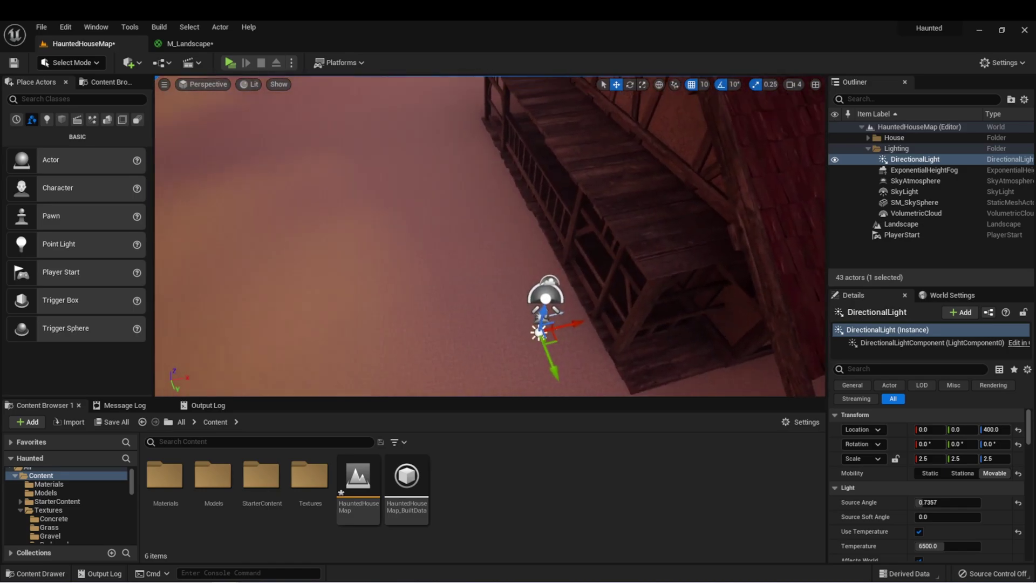
Step: Set the DirectionalLight's Y rotation to 90° and look around the scene
left_click(961, 446)
type("90")
key("Return")
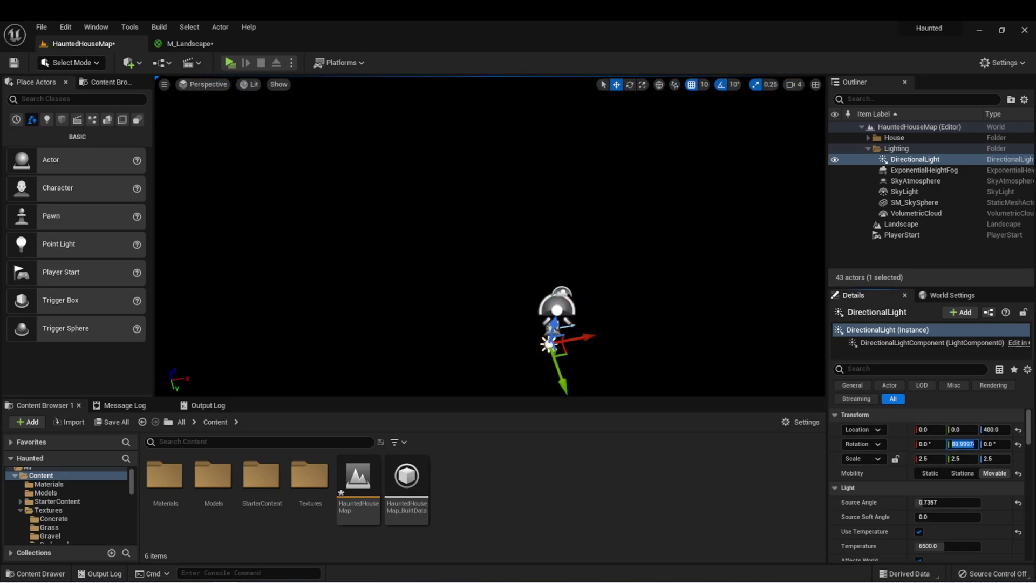
type("90")
key("Return")
right_click_drag(805, 379, 718, 308)
right_click_drag(285, 220, 345, 216)
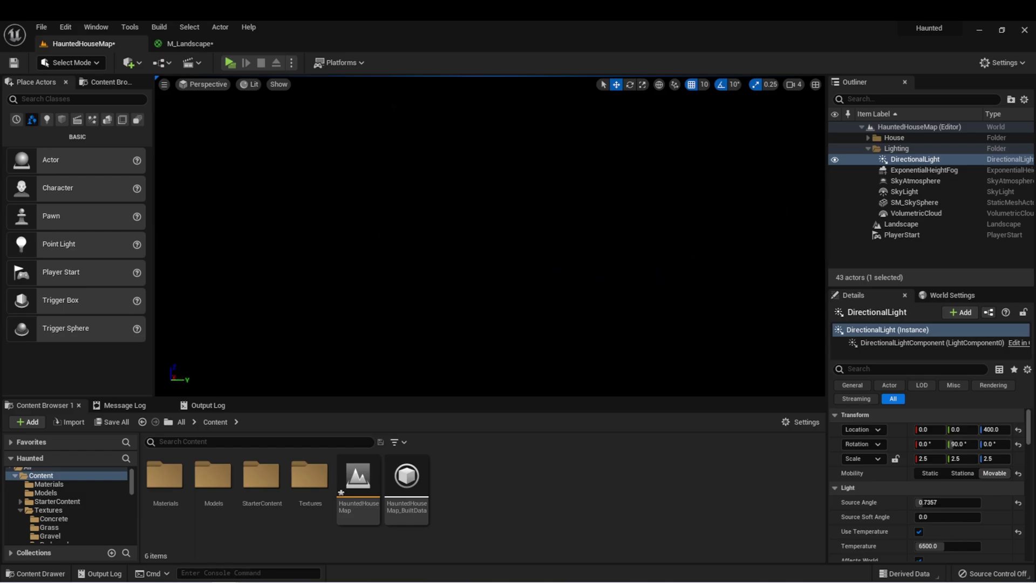
Step: Switch the viewport to Unlit view mode and look around the house
left_click(249, 85)
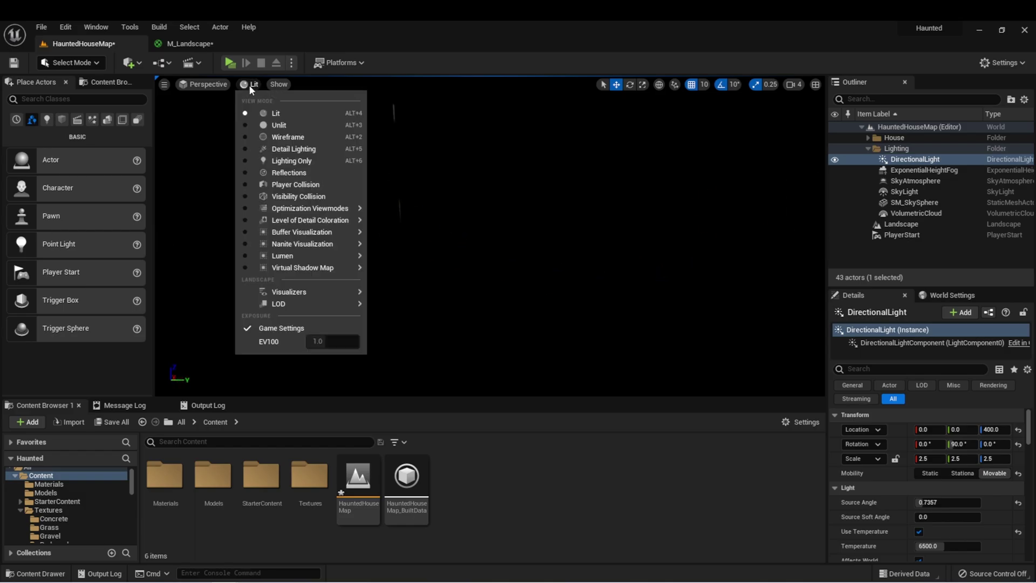
left_click(259, 122)
right_click_drag(543, 289, 723, 313)
right_click_drag(489, 236, 647, 242)
mouse_move(535, 265)
right_mouse_down()
mouse_move(515, 265)
mouse_move(531, 278)
mouse_move(534, 264)
right_mouse_up()
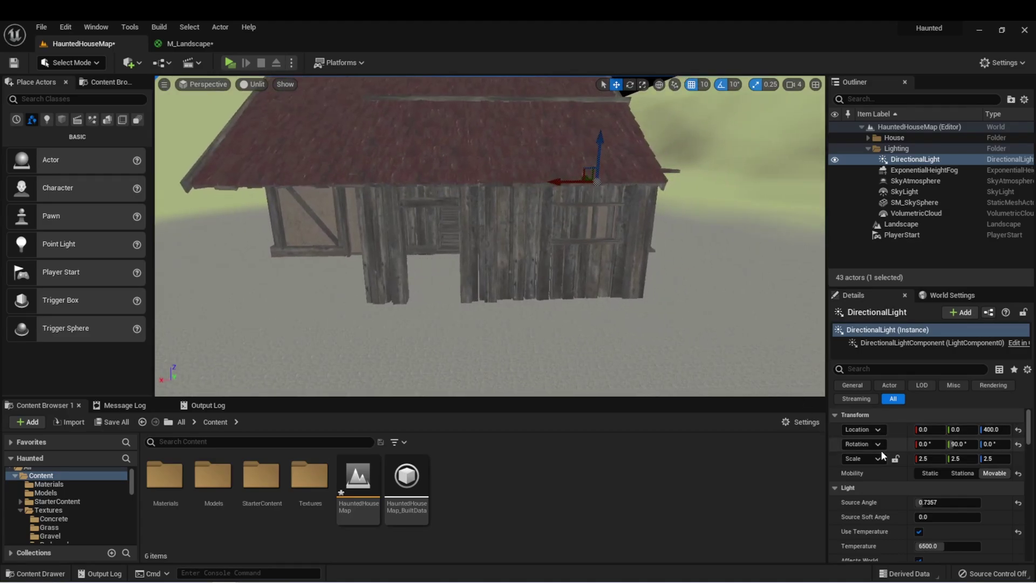
Step: Return the viewport to Lit mode and set the DirectionalLight's Y rotation to -2° and Z rotation to 30°
right_click_drag(490, 238, 434, 243)
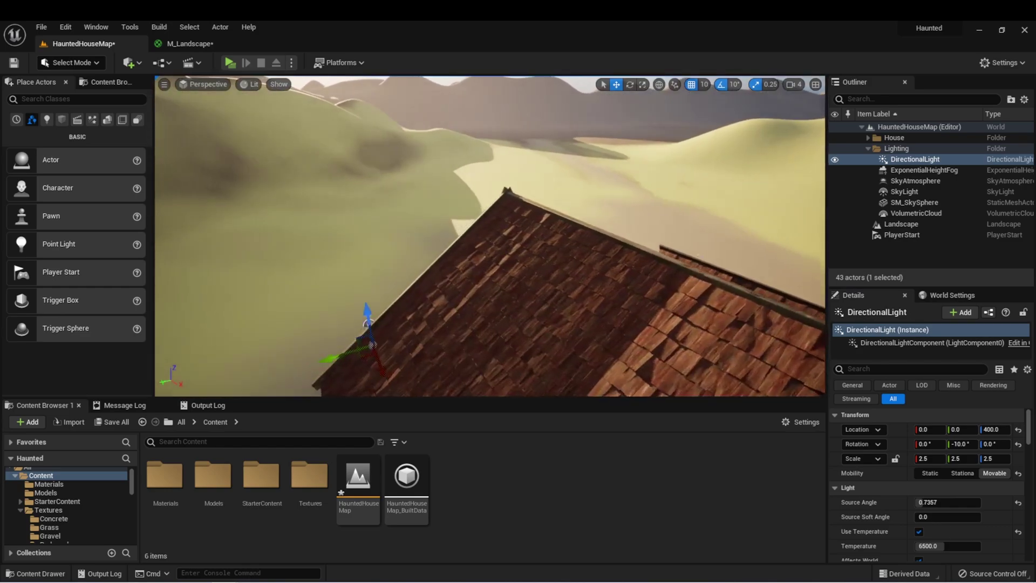
right_click_drag(550, 338, 541, 166)
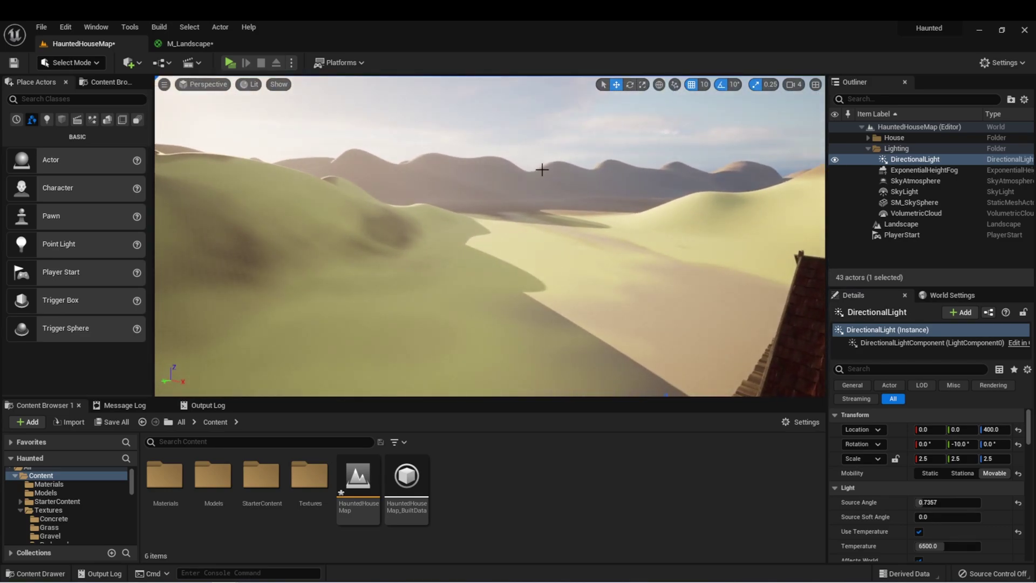
right_click_drag(555, 322, 659, 326)
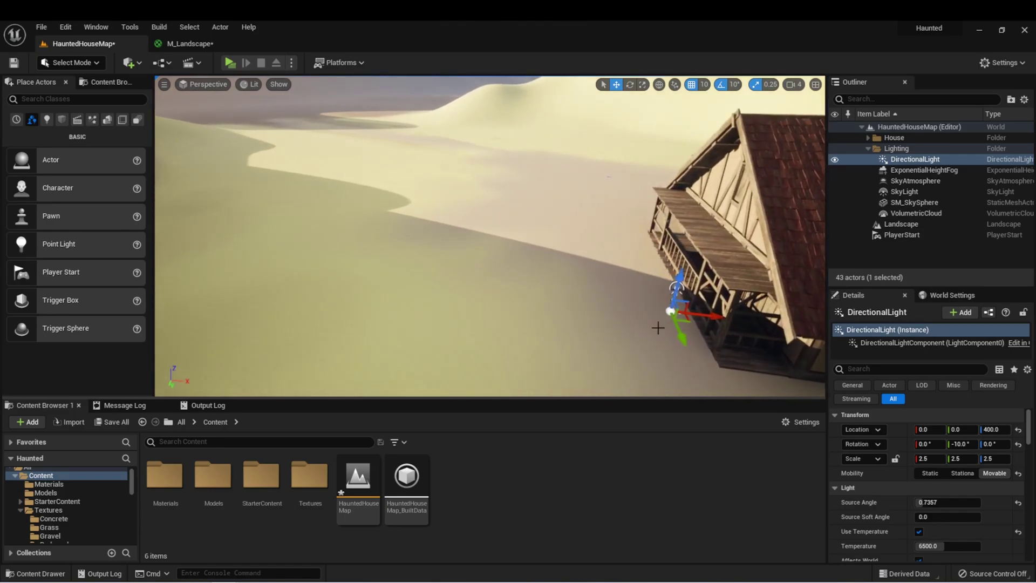
key("e")
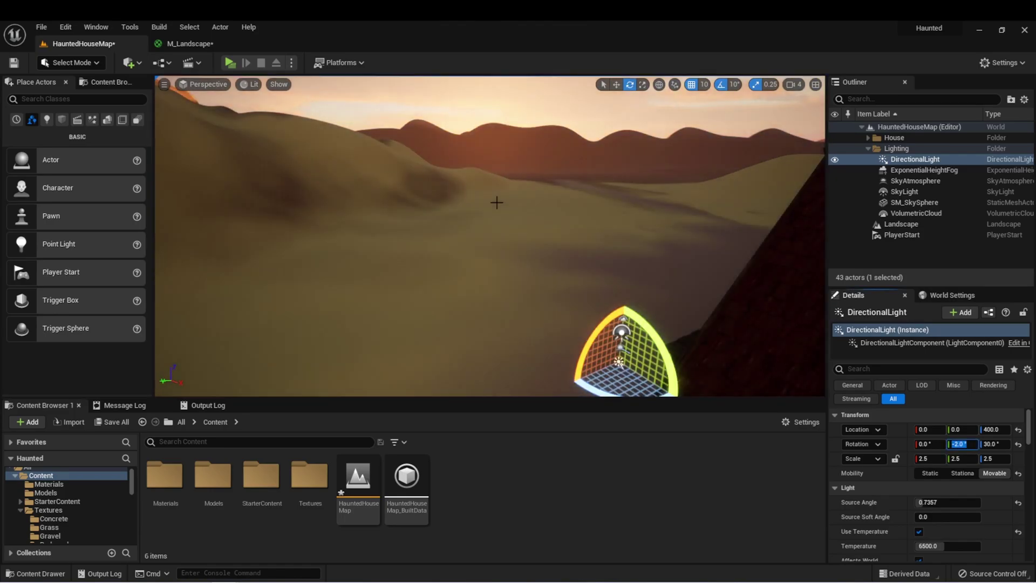
right_click_drag(497, 202, 534, 197)
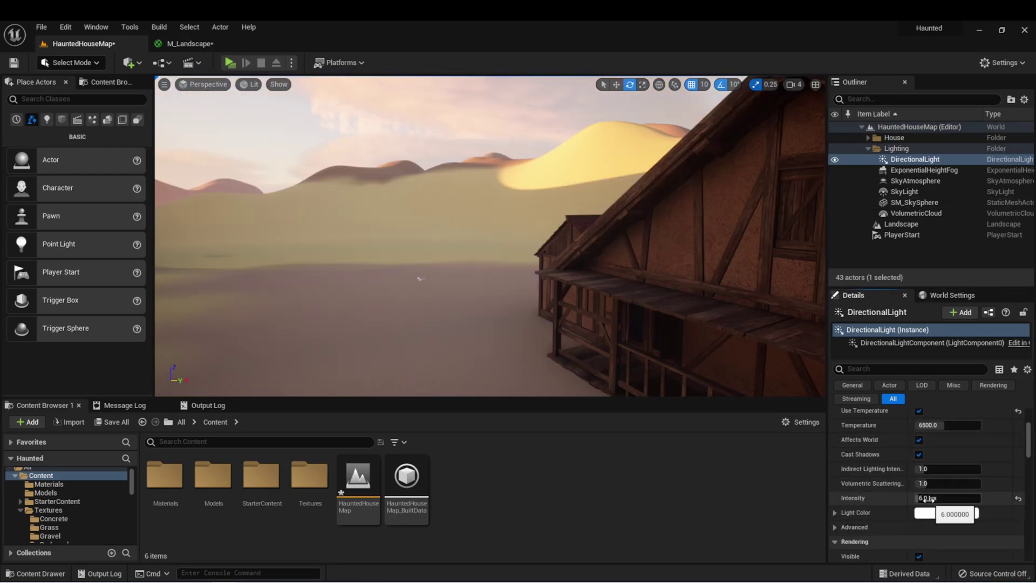
Step: Set the DirectionalLight's intensity to 1 lux and check the hills in the dimmer light
left_click(930, 497)
type("1")
key("Return")
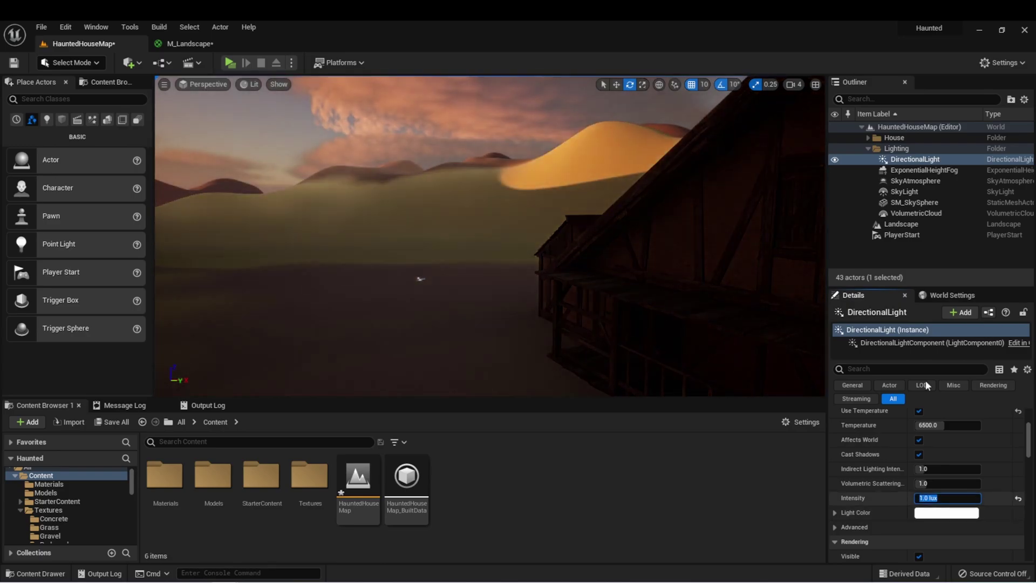
right_click_drag(647, 243, 464, 250)
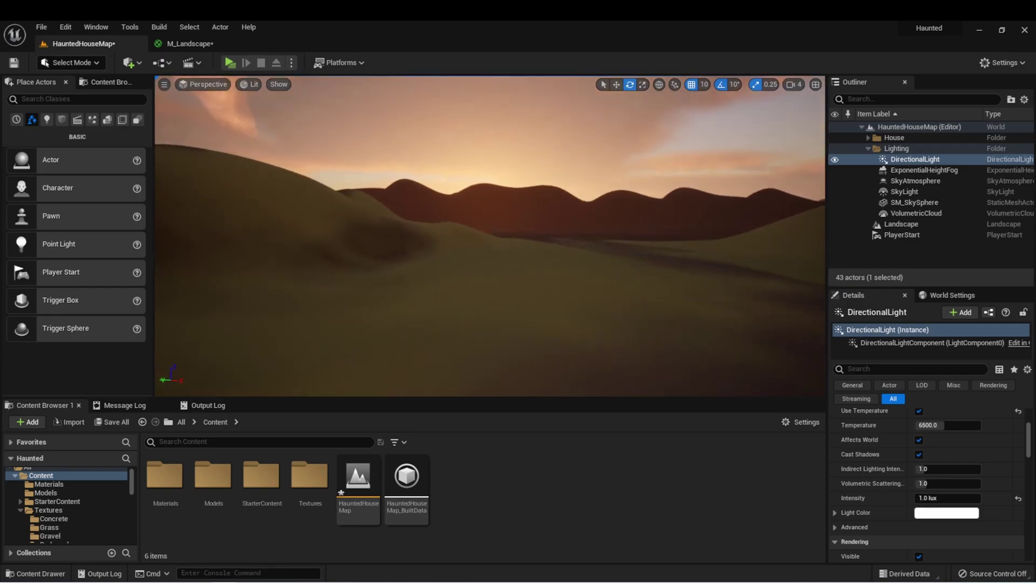
Step: Try a Y rotation of 0° on the DirectionalLight and return it to -1°
right_click_drag(464, 251, 507, 259)
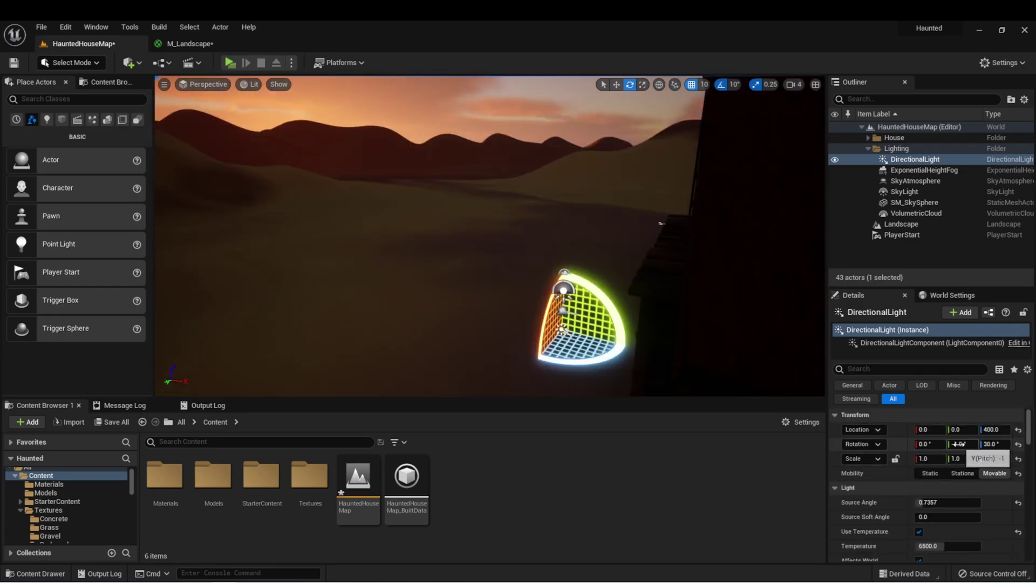
left_click(958, 444)
type("0")
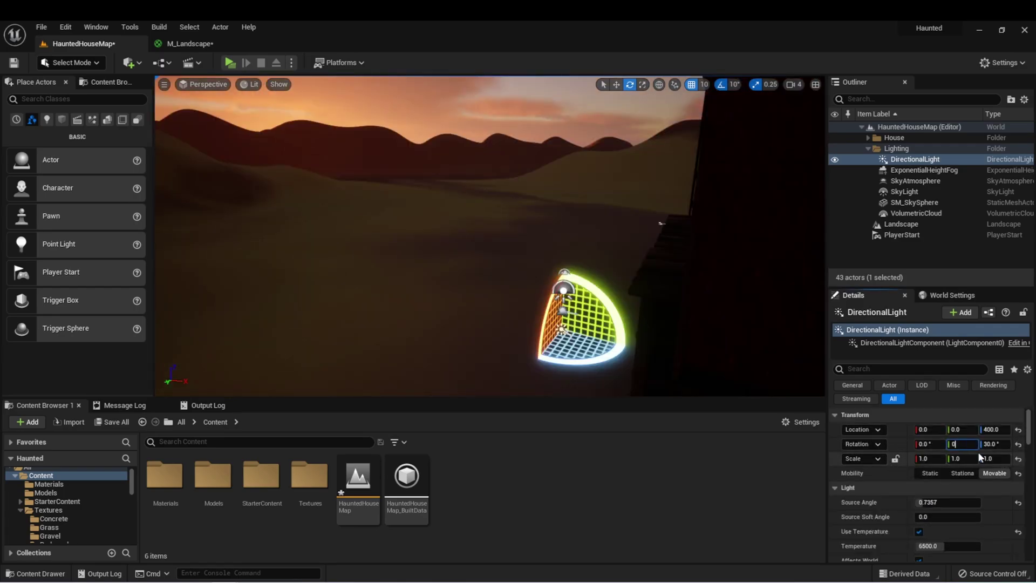
key("Return")
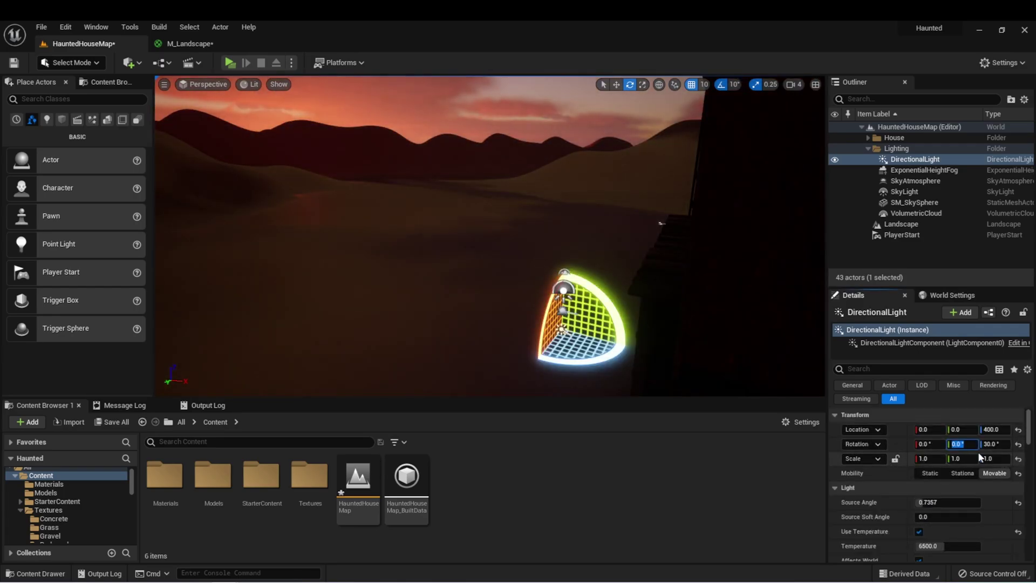
type("-1")
key("Return")
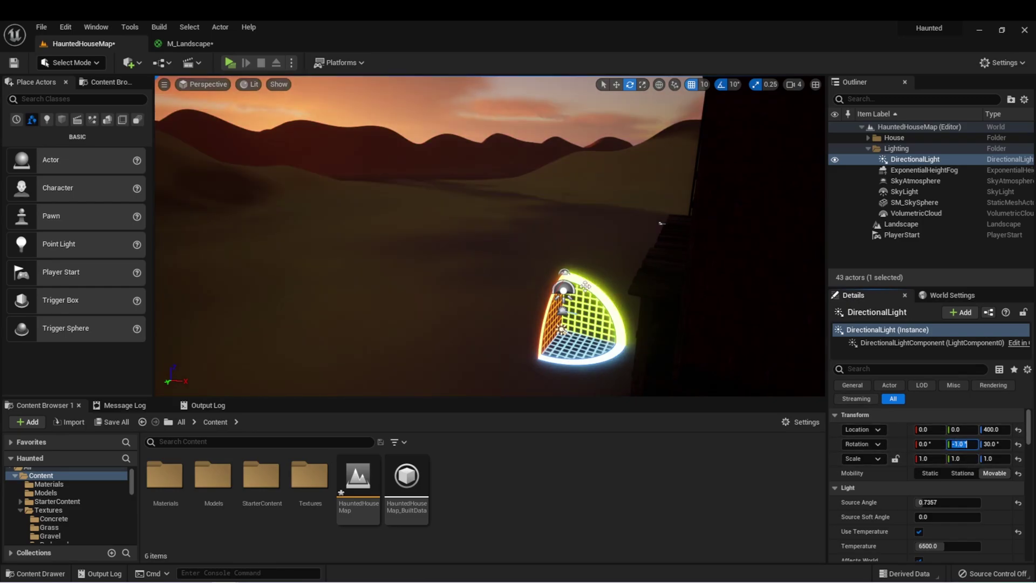
Step: Turn off Auto Exposure in the project's default rendering settings and look around the level without it
left_click(559, 136)
left_click(486, 151)
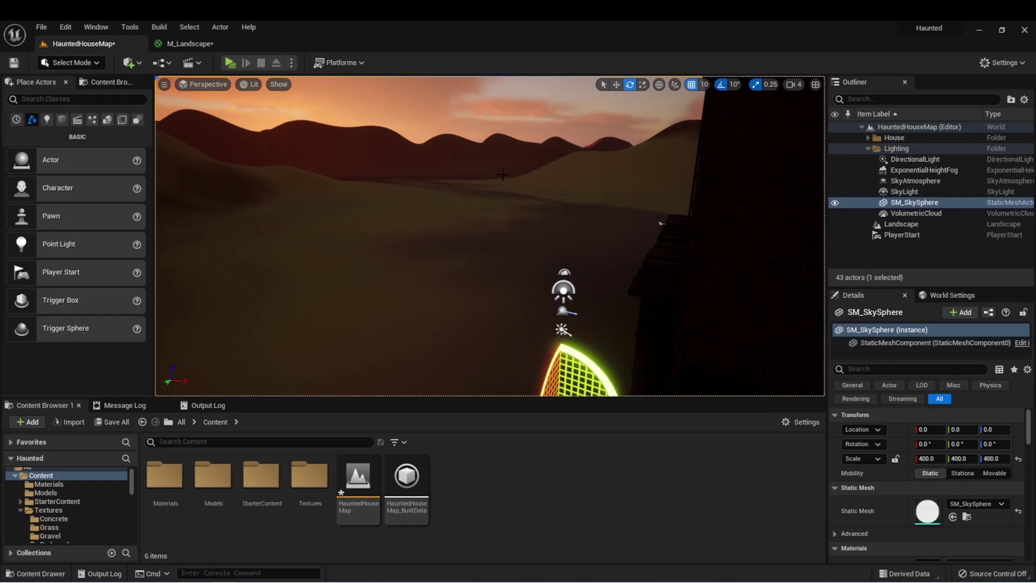
left_click(63, 29)
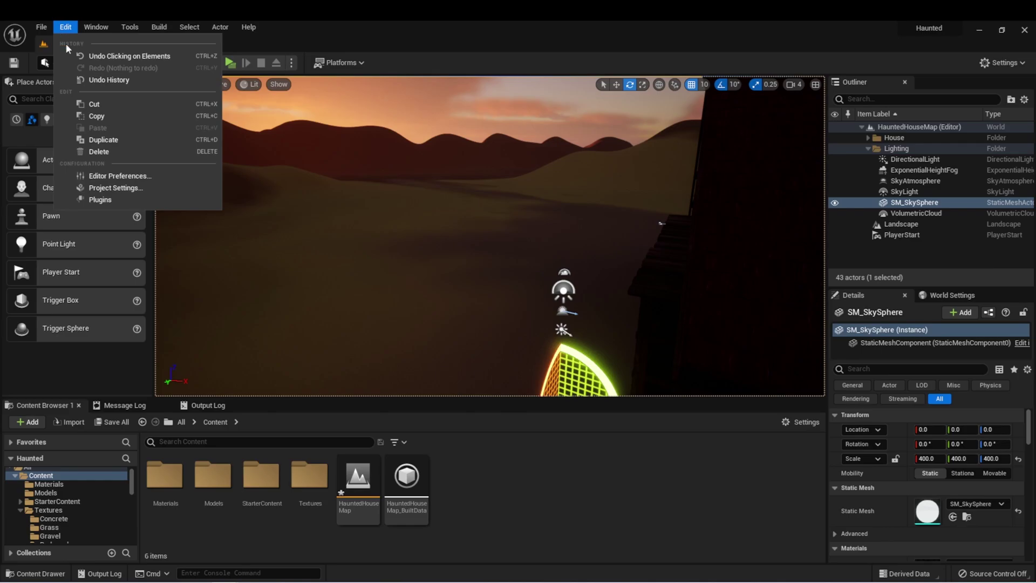
left_click(115, 187)
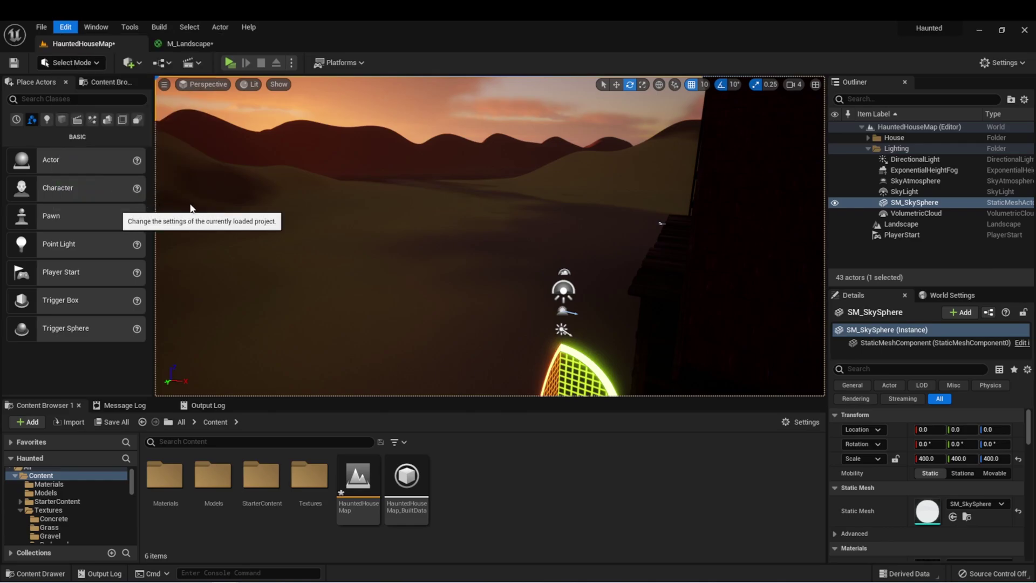
type("expo")
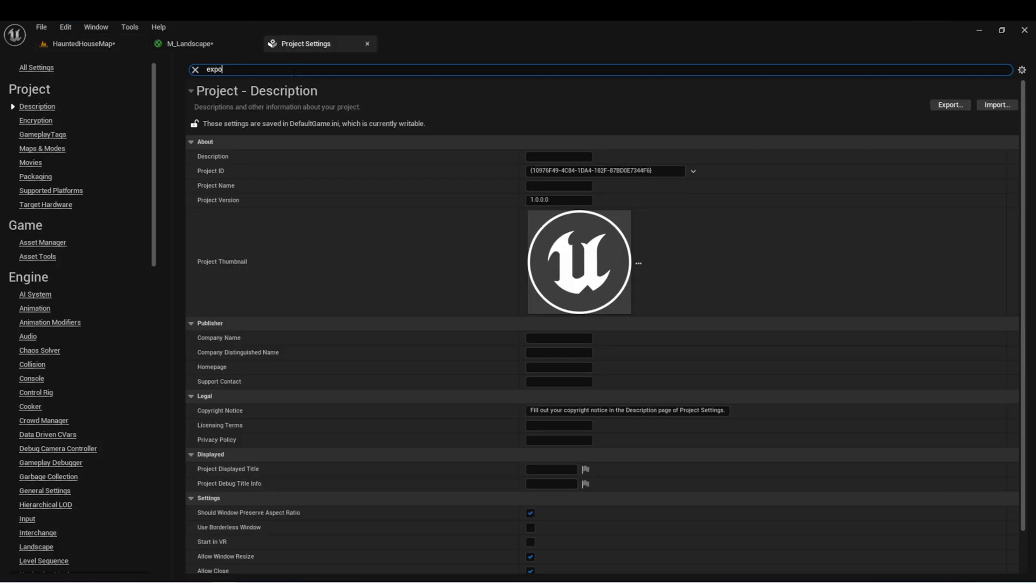
type("sure")
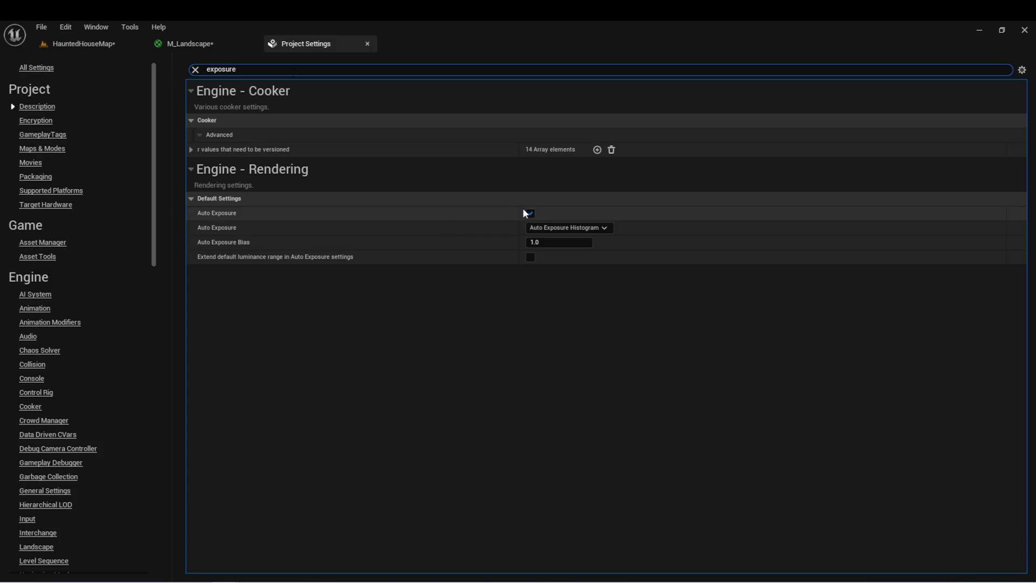
left_click(531, 213)
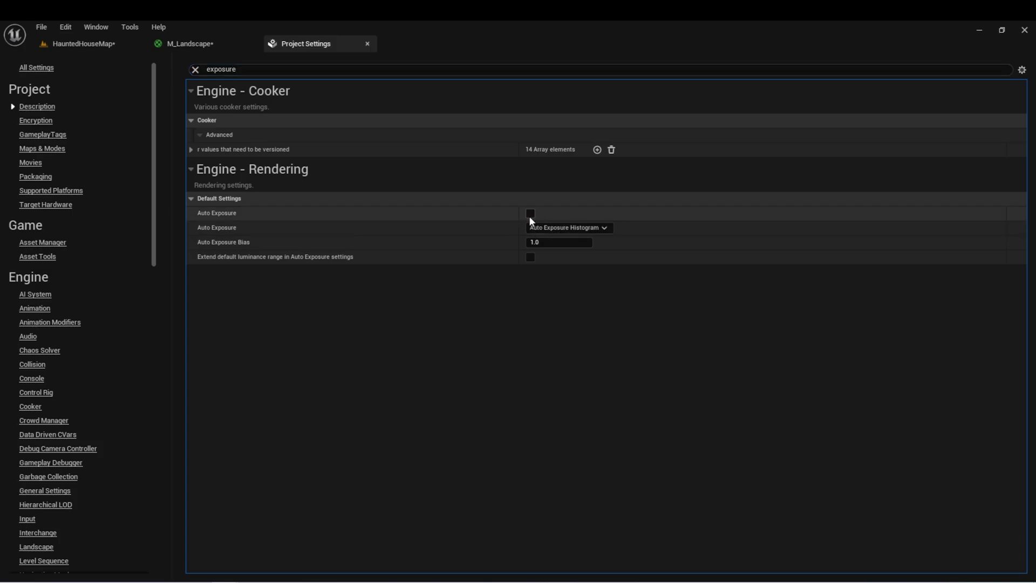
left_click(84, 44)
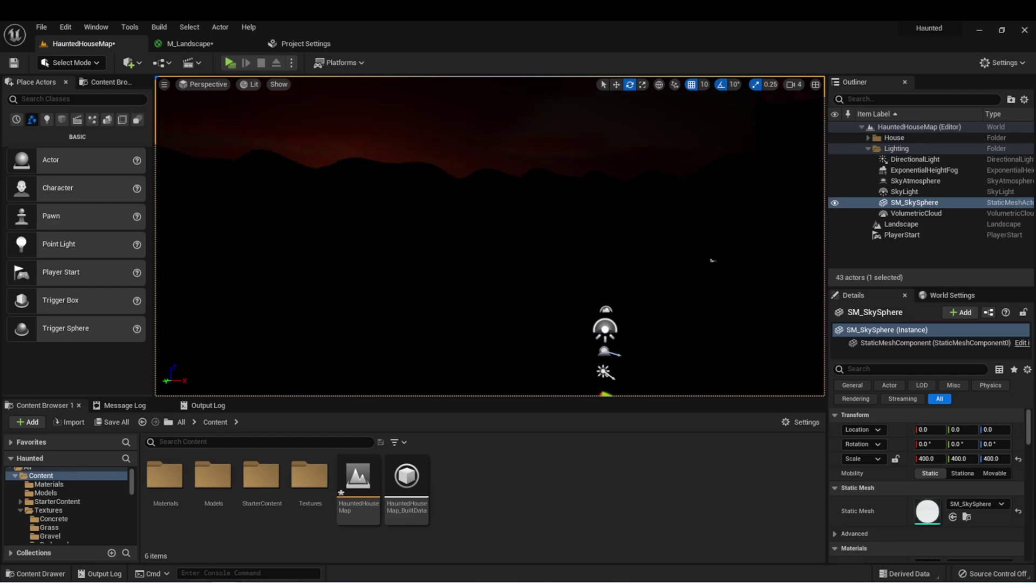
right_click_drag(489, 236, 610, 186)
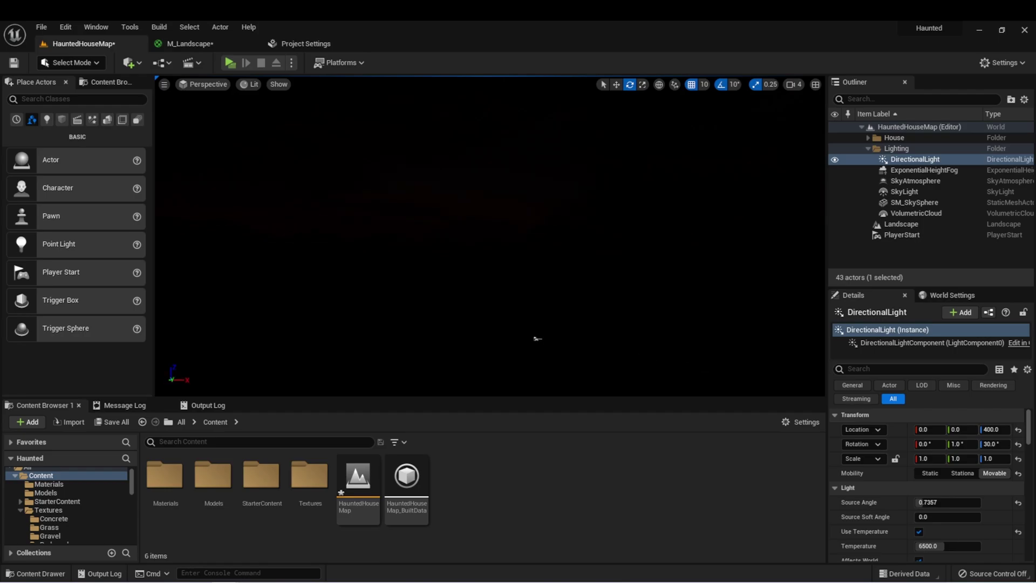
Step: Select the SkyAtmosphere actor and look through its planet, atmosphere, Mie and absorption settings
left_click(915, 181)
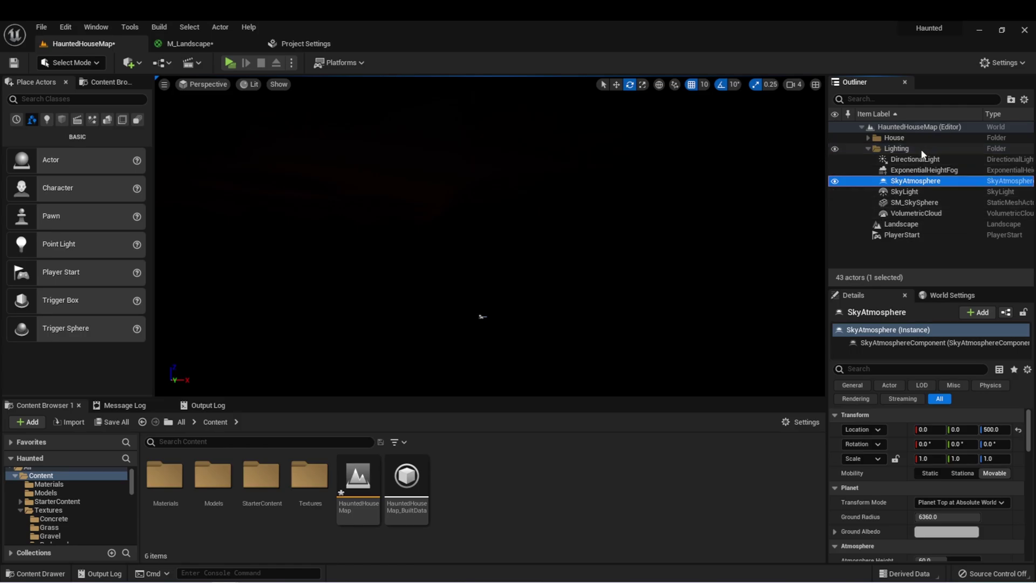
right_click_drag(482, 317, 378, 318)
scroll(916, 462, "down", 5)
scroll(917, 461, "up", 10)
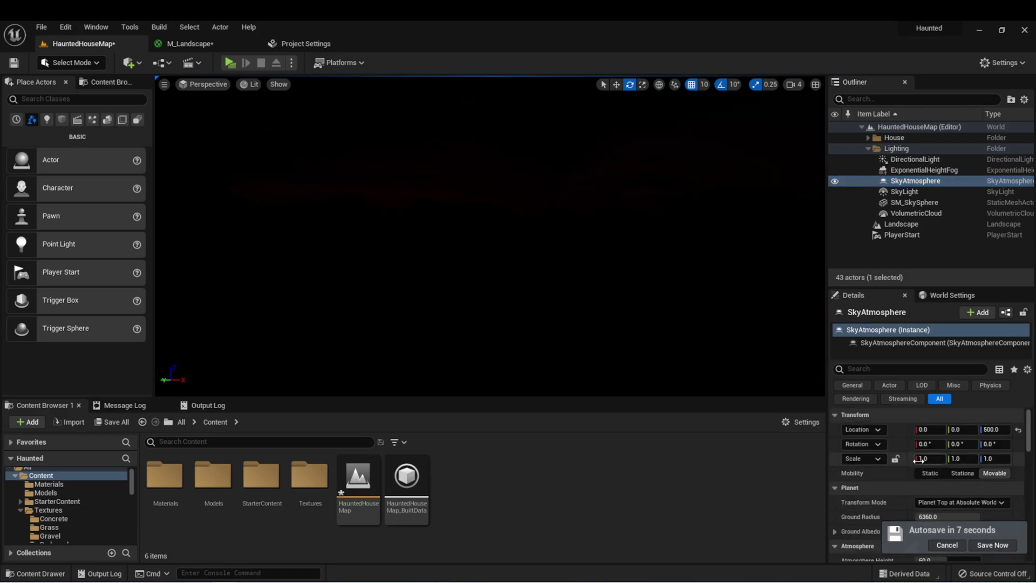
scroll(917, 461, "down", 8)
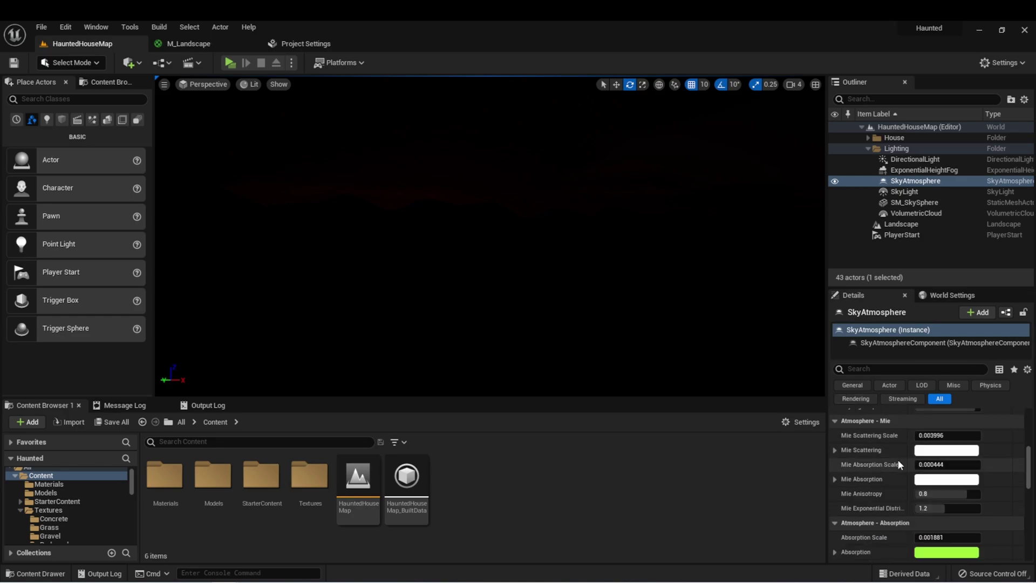
scroll(897, 459, "down", 3)
scroll(898, 461, "down", 3)
scroll(897, 462, "down", 1)
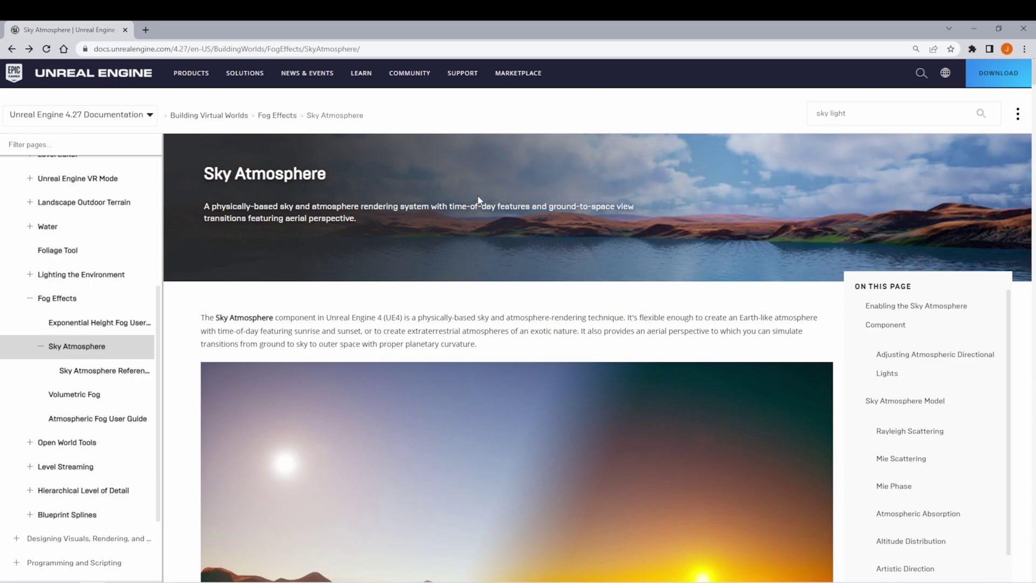
Step: Switch to the browser and skim the Unreal Engine 4.27 Sky Atmosphere documentation, including the atmosphere model and Rayleigh scattering
scroll(445, 194, "down", 15)
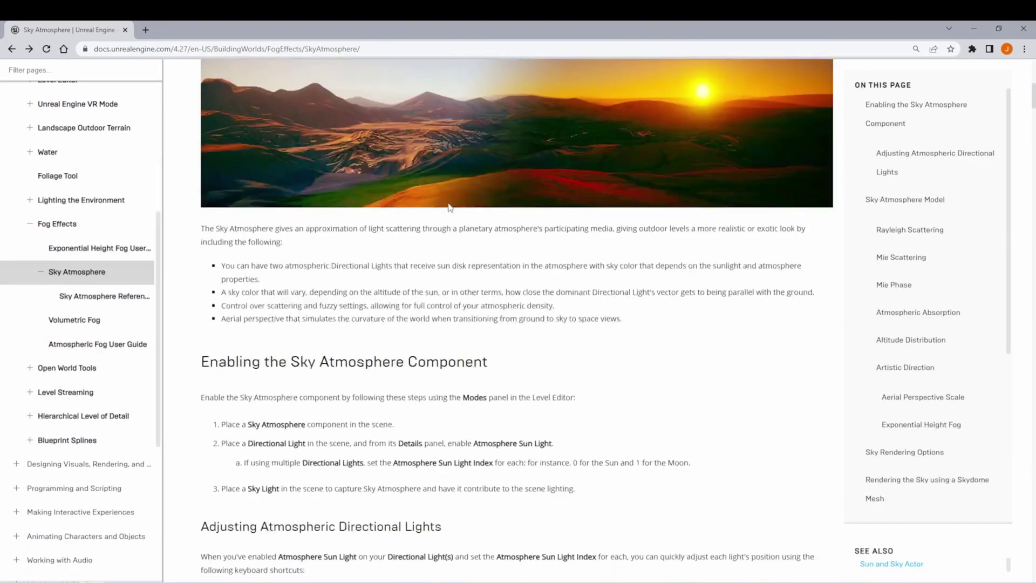
scroll(449, 204, "down", 12)
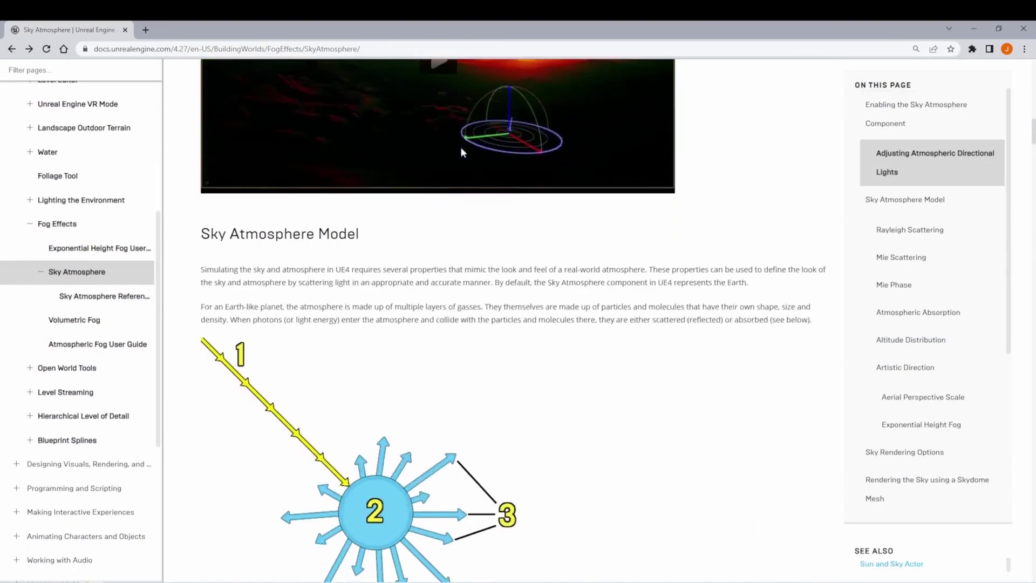
scroll(486, 191, "down", 20)
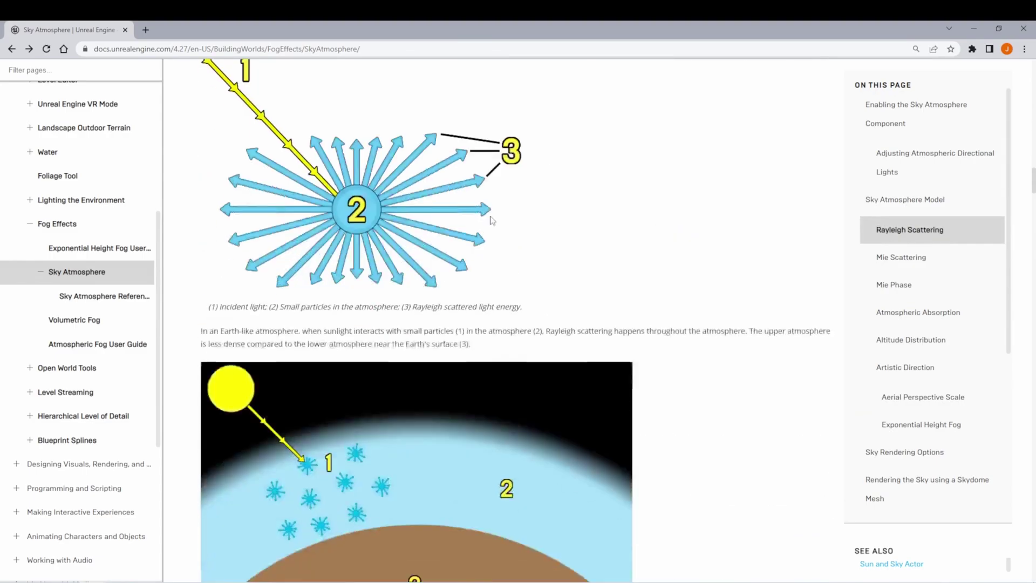
scroll(495, 205, "down", 18)
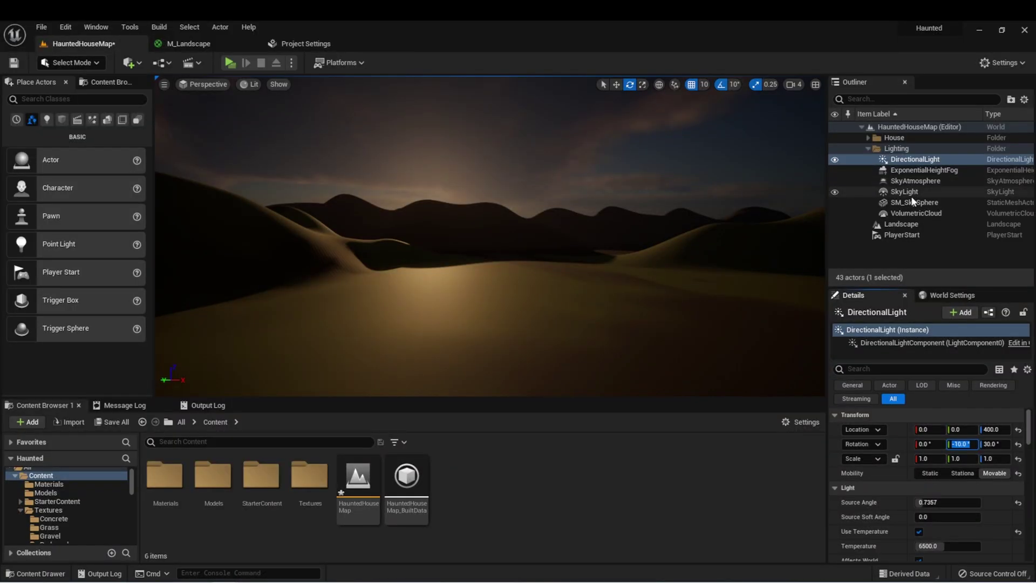
Step: Select the SkyLight and toggle its visibility off and on to compare its effect on the hills
left_click(908, 191)
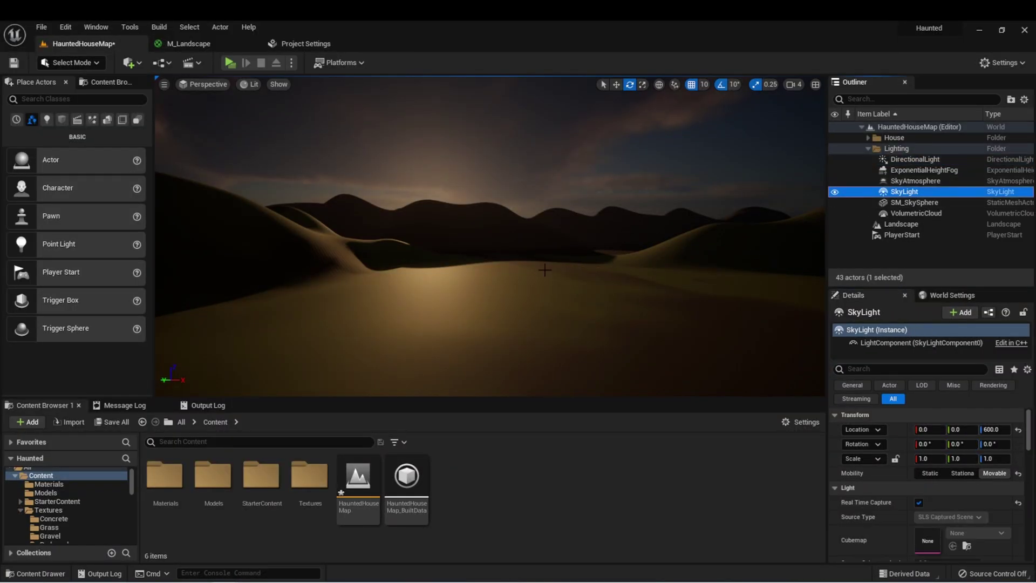
mouse_move(545, 270)
right_mouse_down()
mouse_move(659, 272)
mouse_move(529, 267)
right_mouse_up()
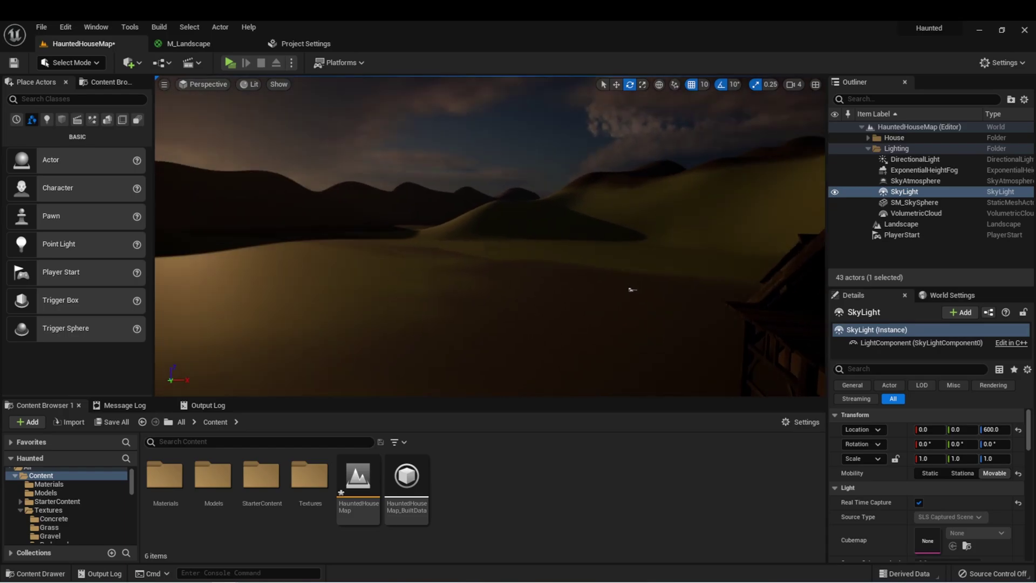
right_click_drag(632, 289, 710, 300)
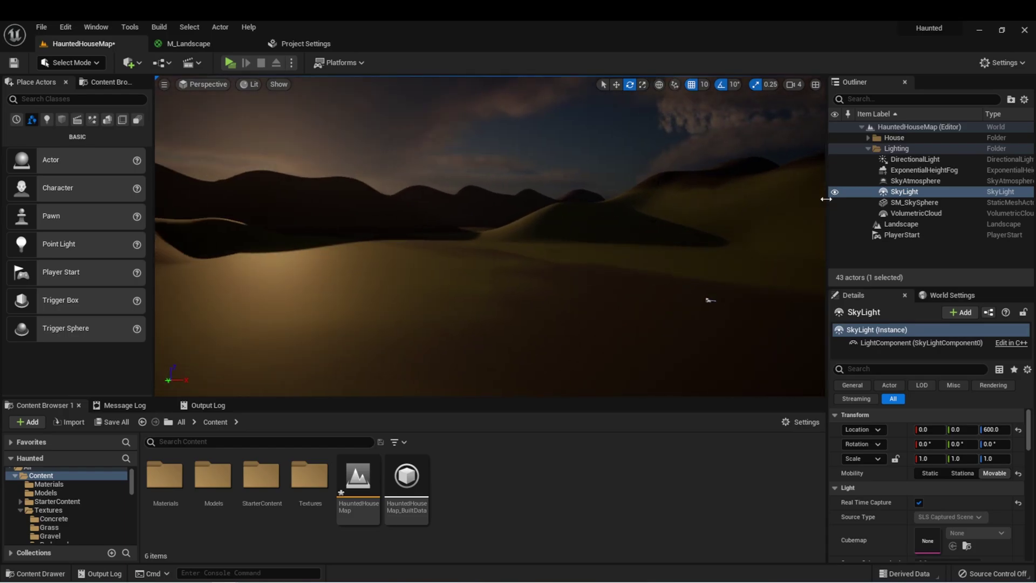
left_click(835, 192)
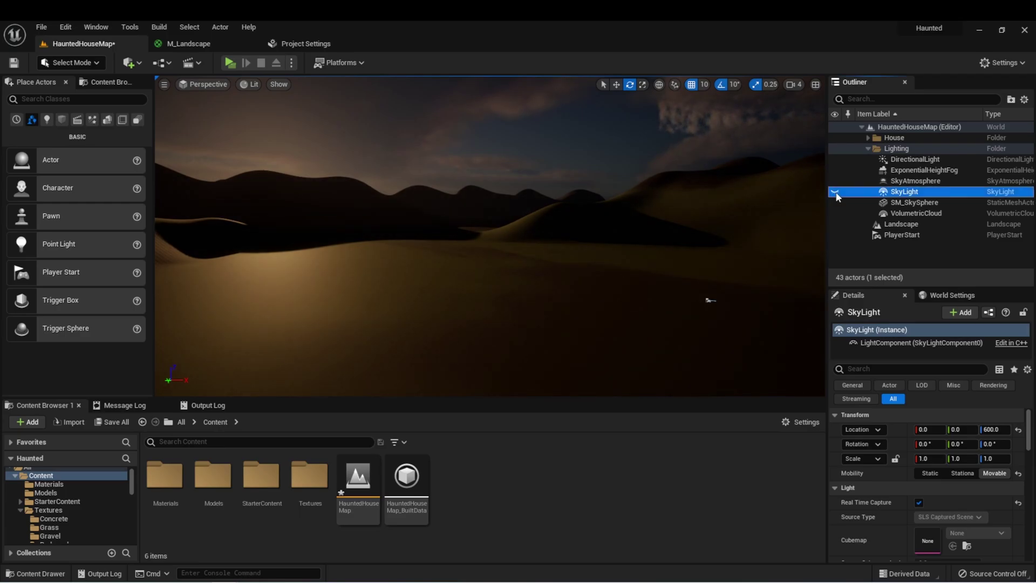
left_click(835, 192)
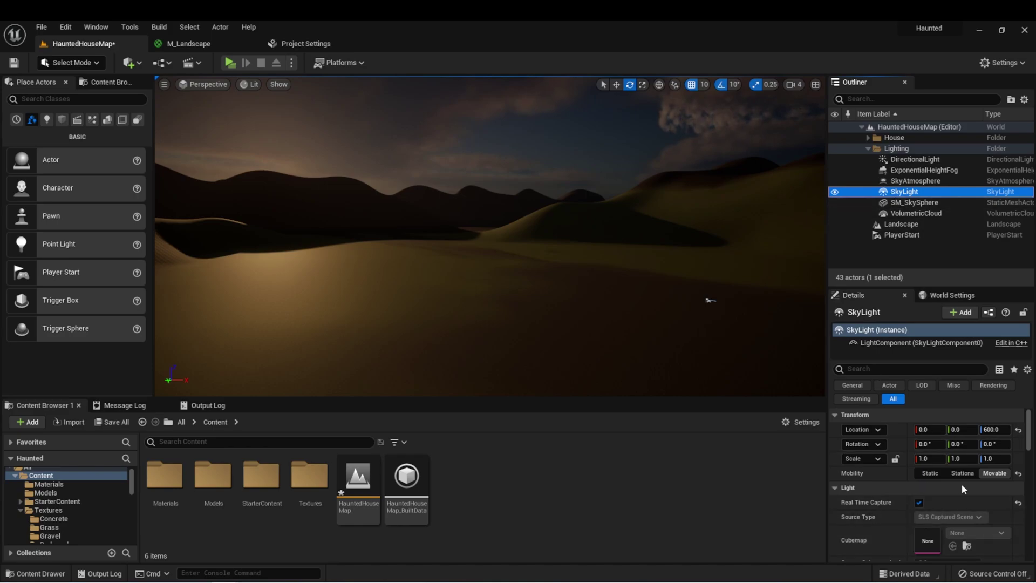
Step: Look through the SkyLight's settings down to Recapture and skim the Unreal Engine 5.0 Sky Lights documentation
scroll(964, 489, "down", 15)
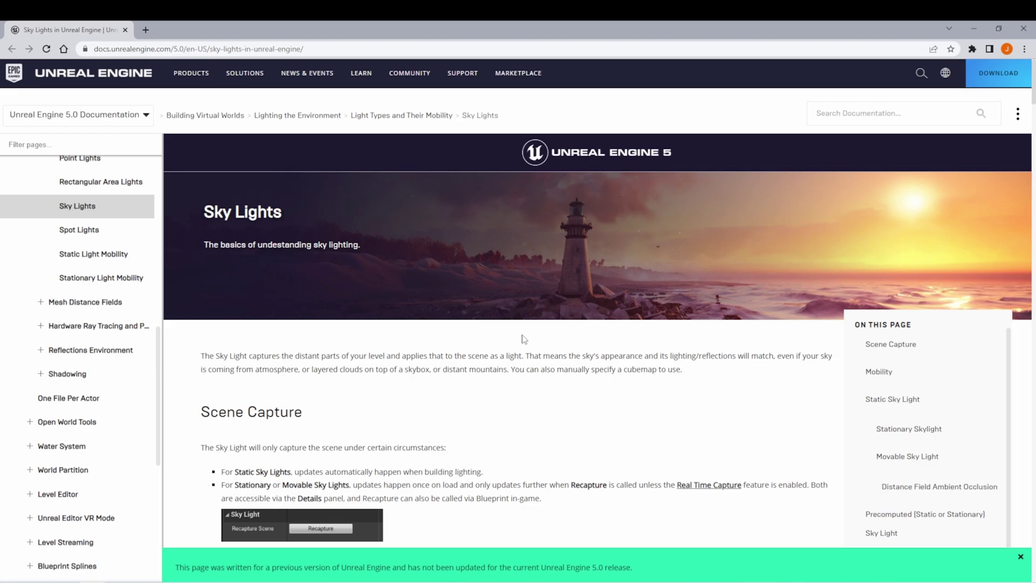
scroll(539, 337, "down", 20)
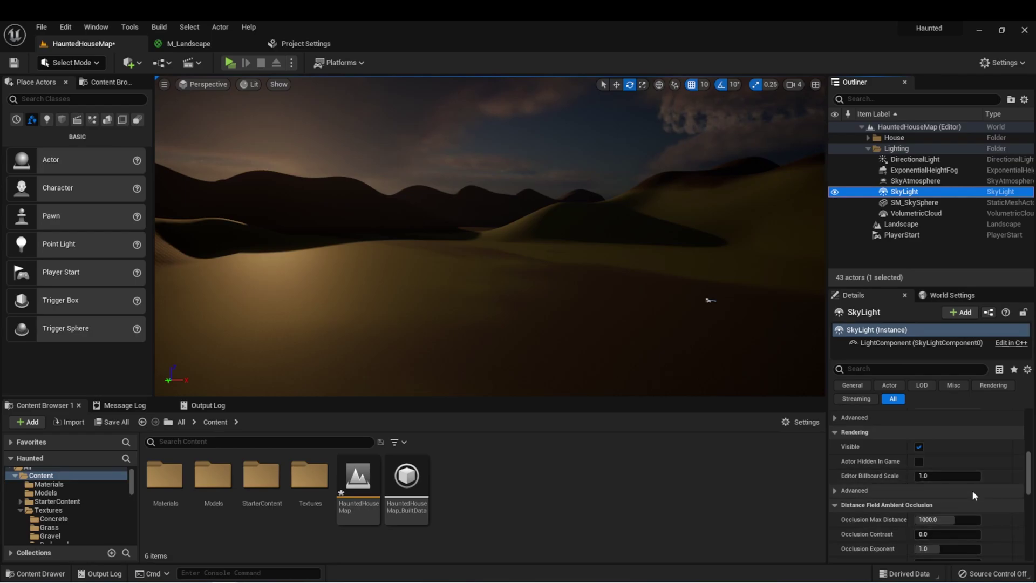
scroll(972, 490, "down", 8)
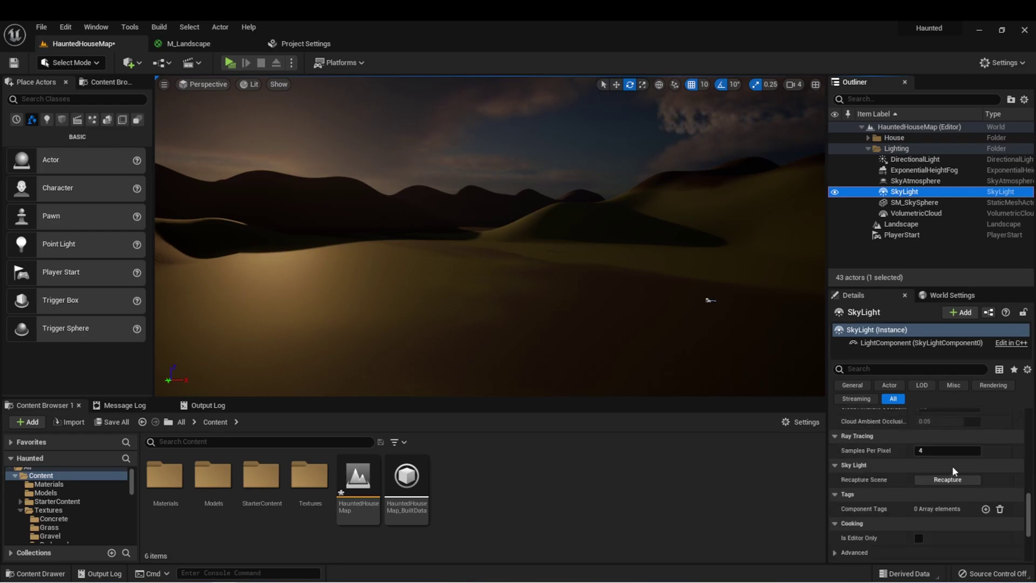
scroll(952, 465, "up", 10)
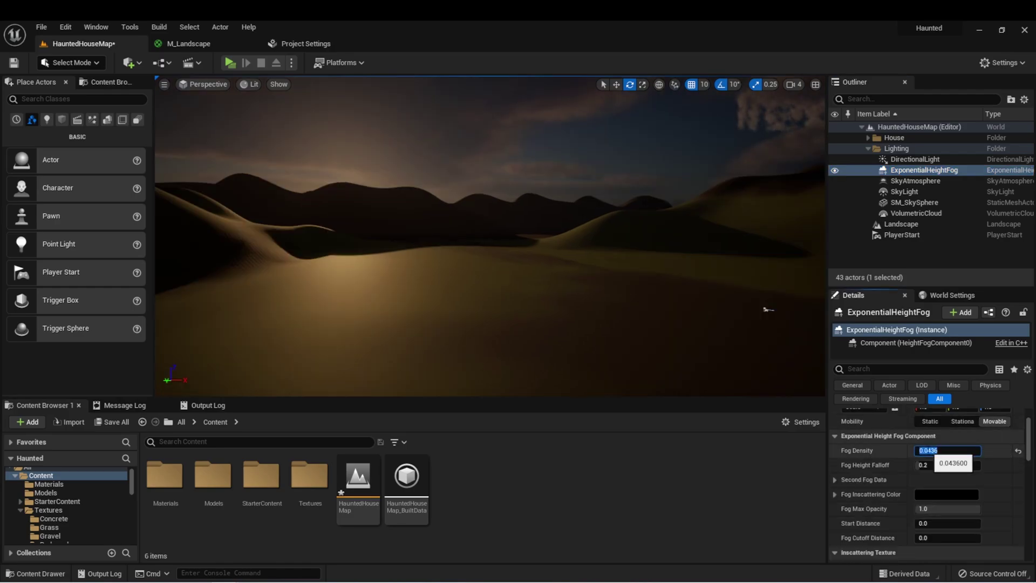
Step: Set the ExponentialHeightFog's Fog Density to 0.2 and check the fog over the distant hills
type("0.2")
key("Return")
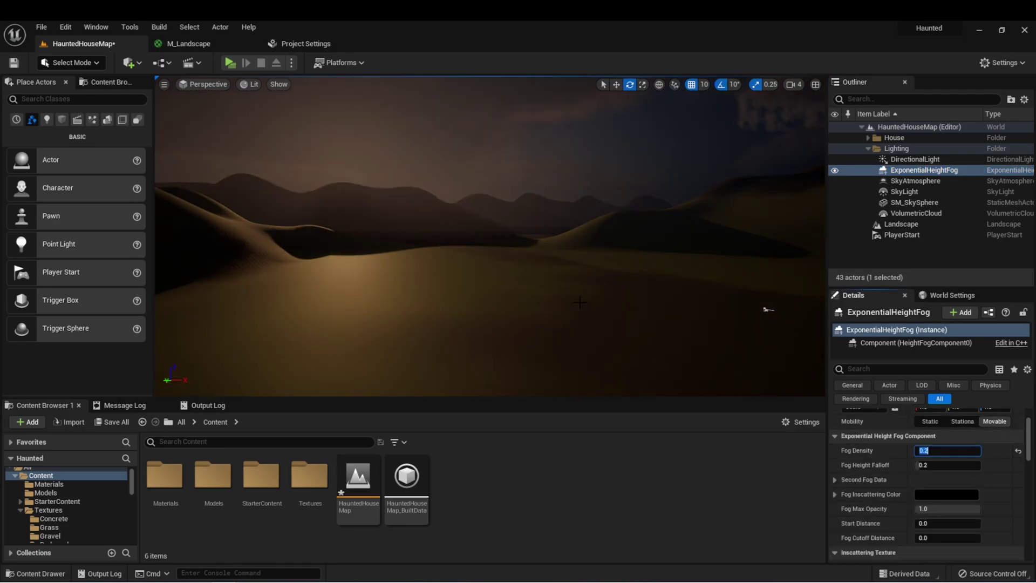
right_click_drag(610, 265, 586, 248)
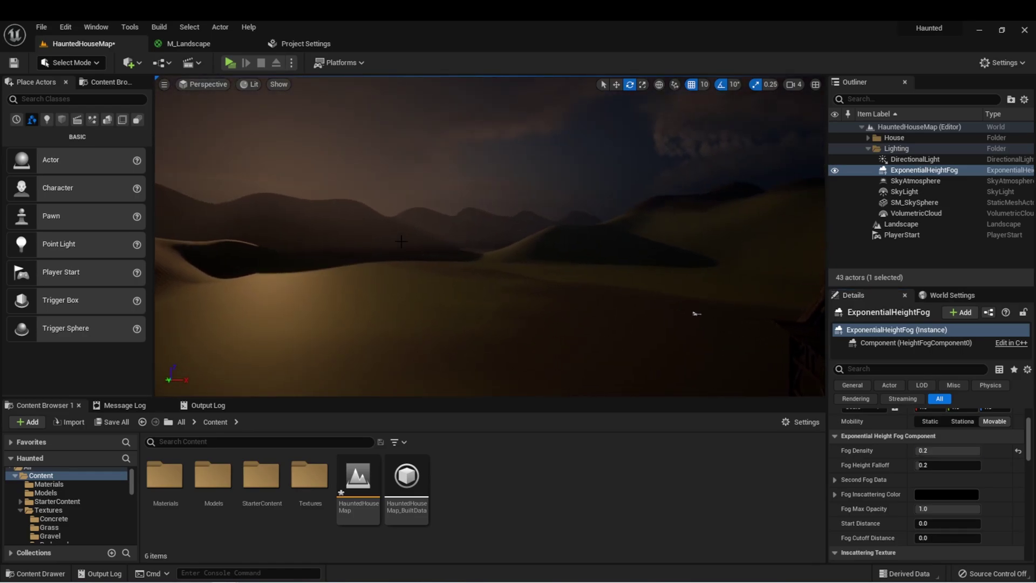
Step: Try a Y rotation of -1° on the DirectionalLight, select the ExponentialHeightFog and look around the scene
left_click(915, 159)
left_click(963, 444)
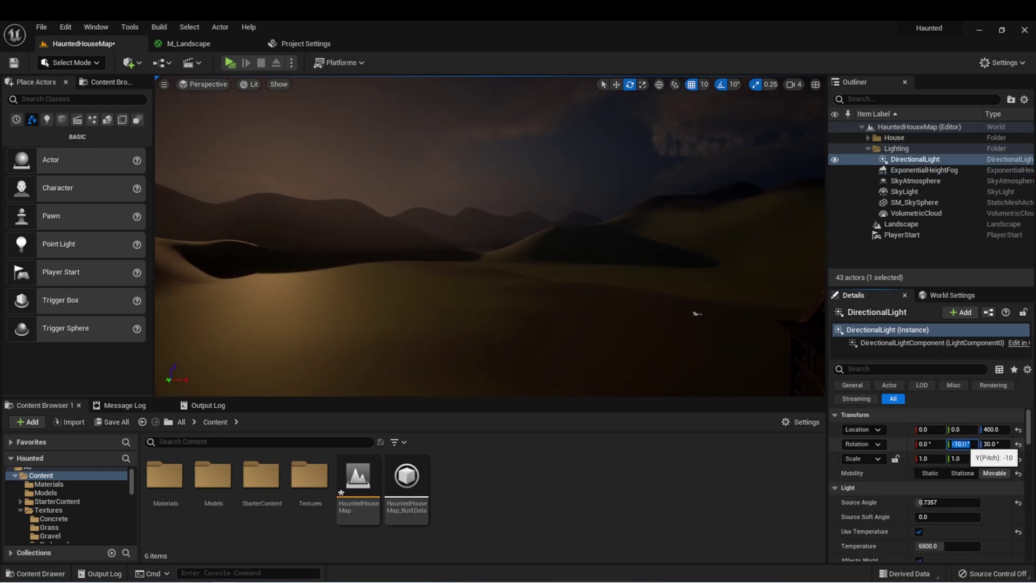
type("-1")
key("Return")
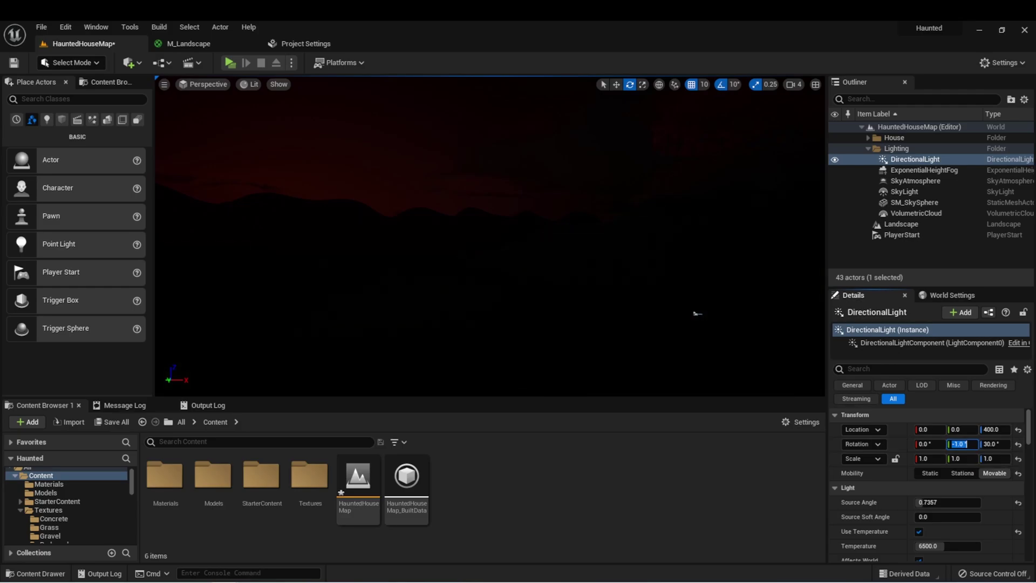
left_click(924, 170)
right_click_drag(485, 237, 539, 240)
right_click_drag(292, 319, 506, 298)
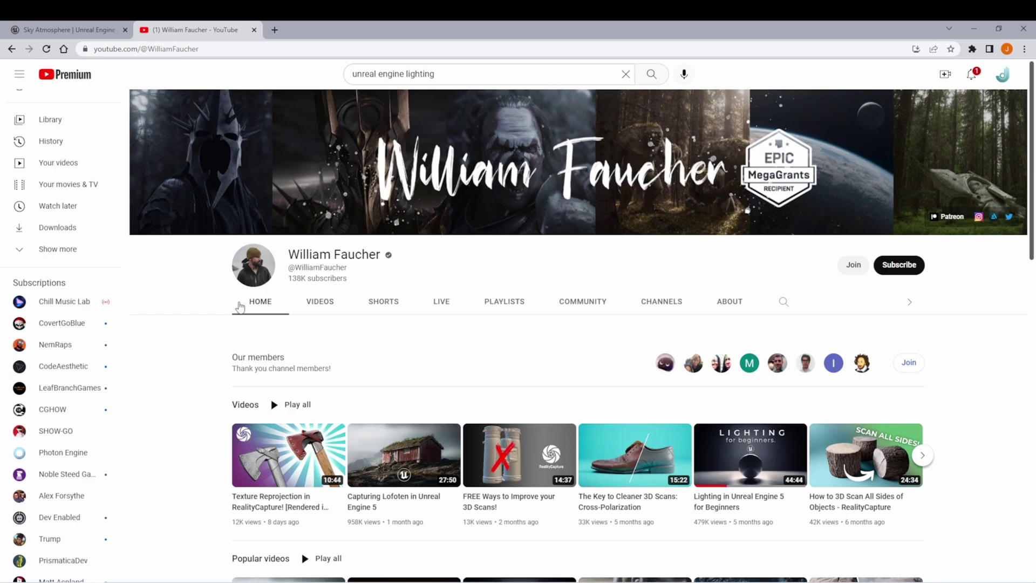
Step: Switch to YouTube in the browser and browse the tutorial channel's popular, Unreal and lighting videos
scroll(241, 326, "down", 7)
scroll(241, 335, "down", 5)
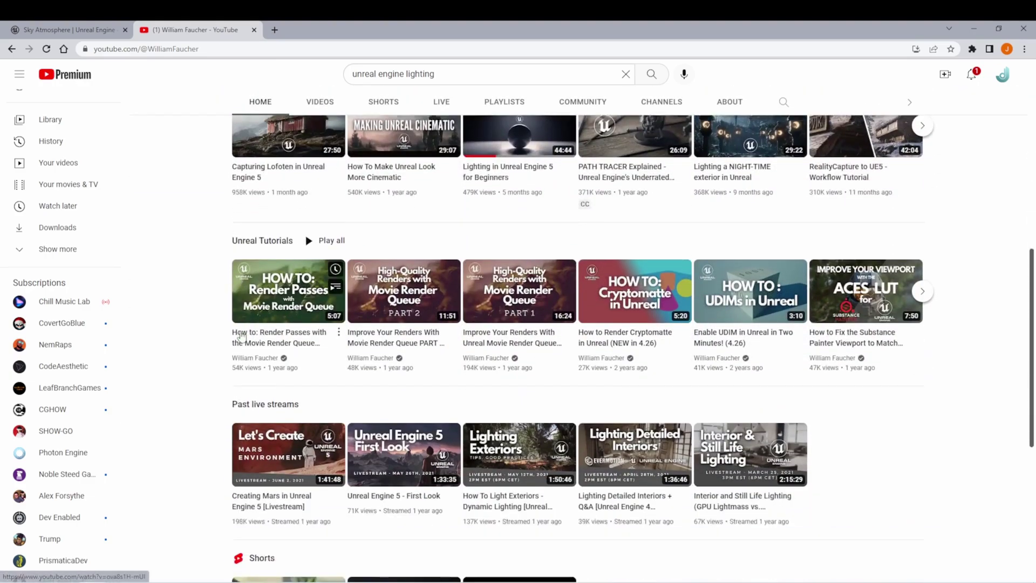
scroll(241, 336, "up", 20)
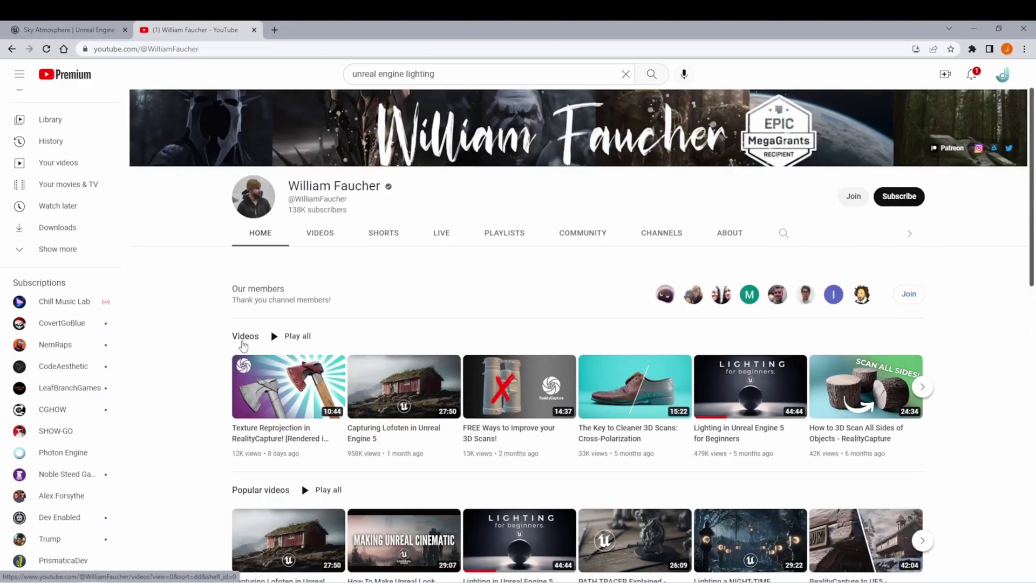
scroll(242, 336, "down", 3)
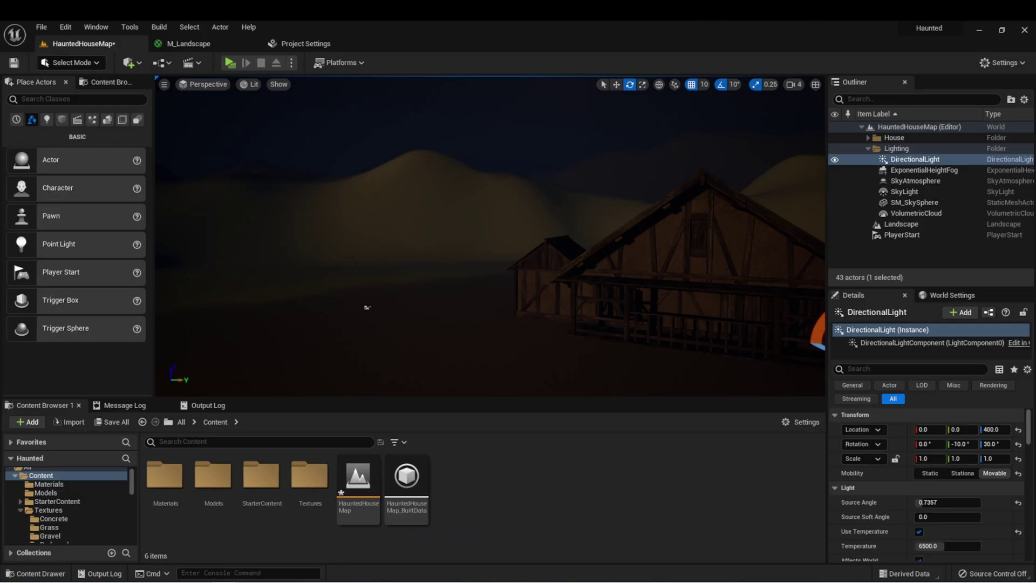